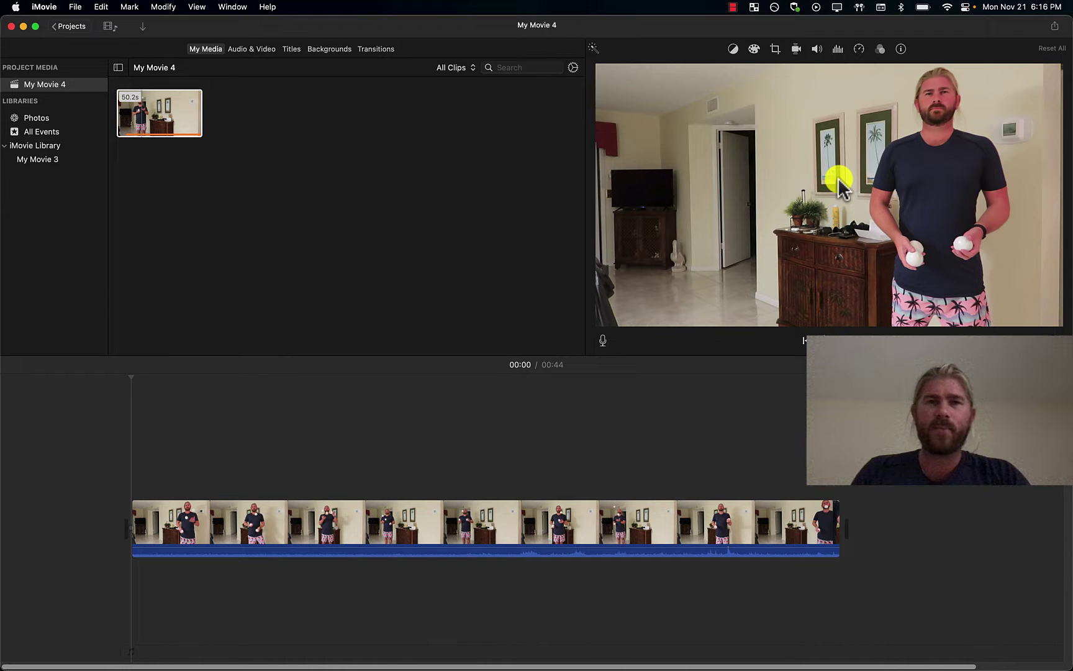
Split the juggling clip on the timeline at 0:05.
left_click(475, 206)
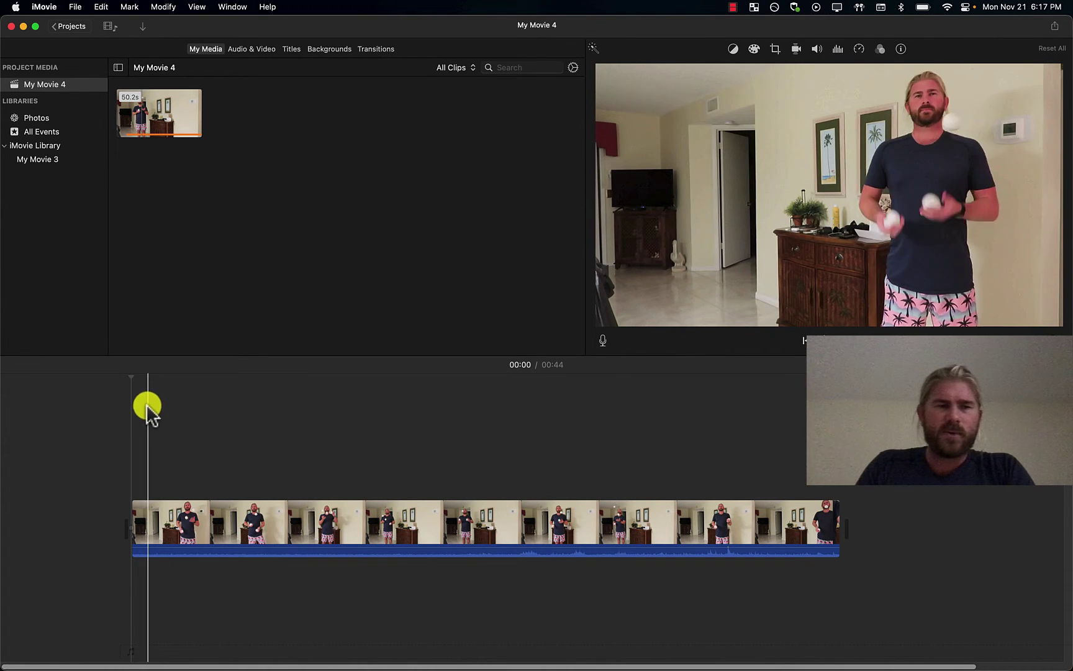
left_click(132, 378)
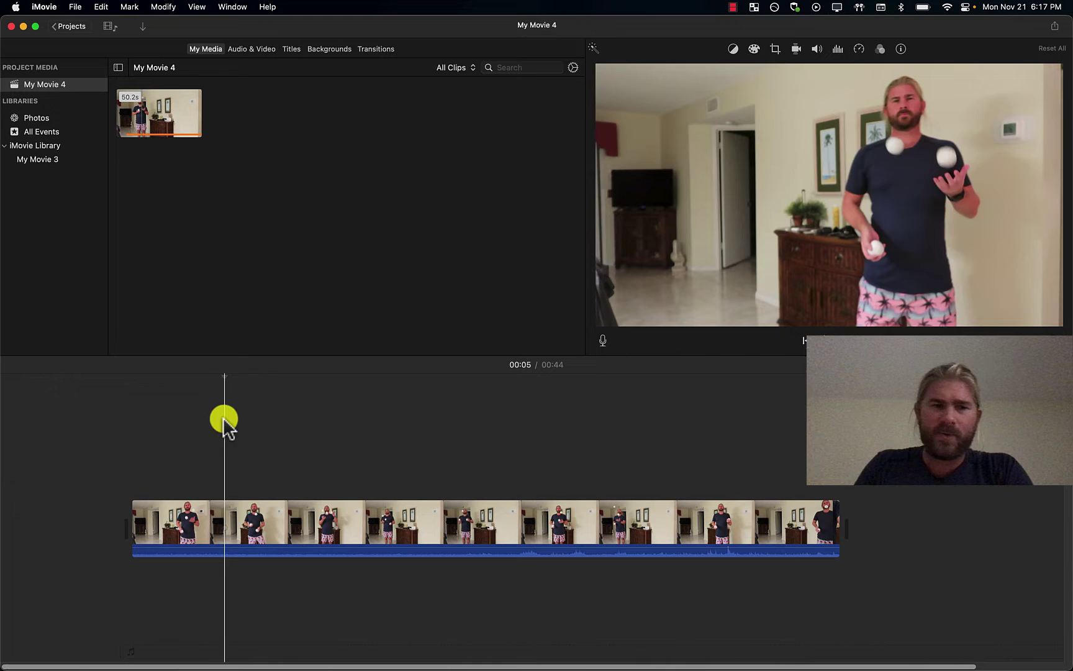
left_click(225, 522)
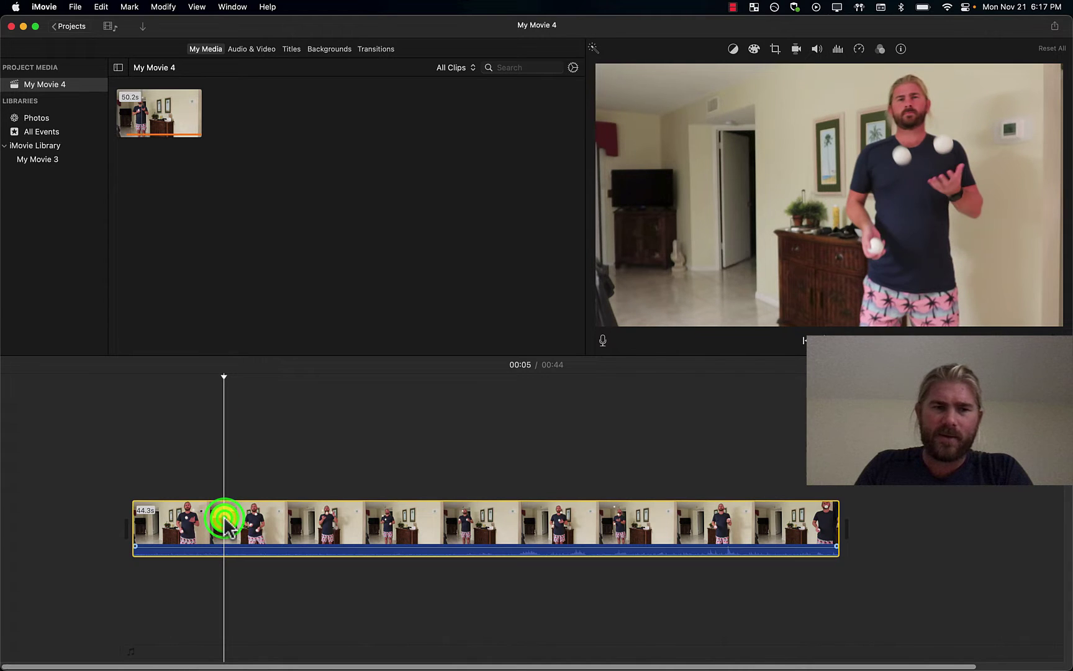
right_click(224, 518)
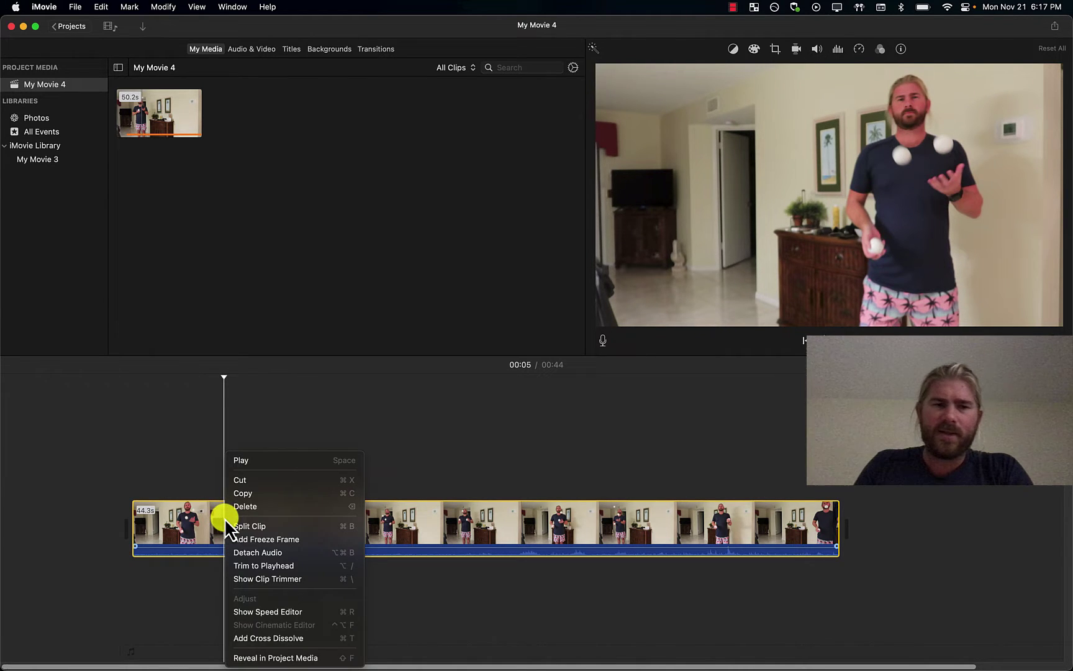
left_click(247, 527)
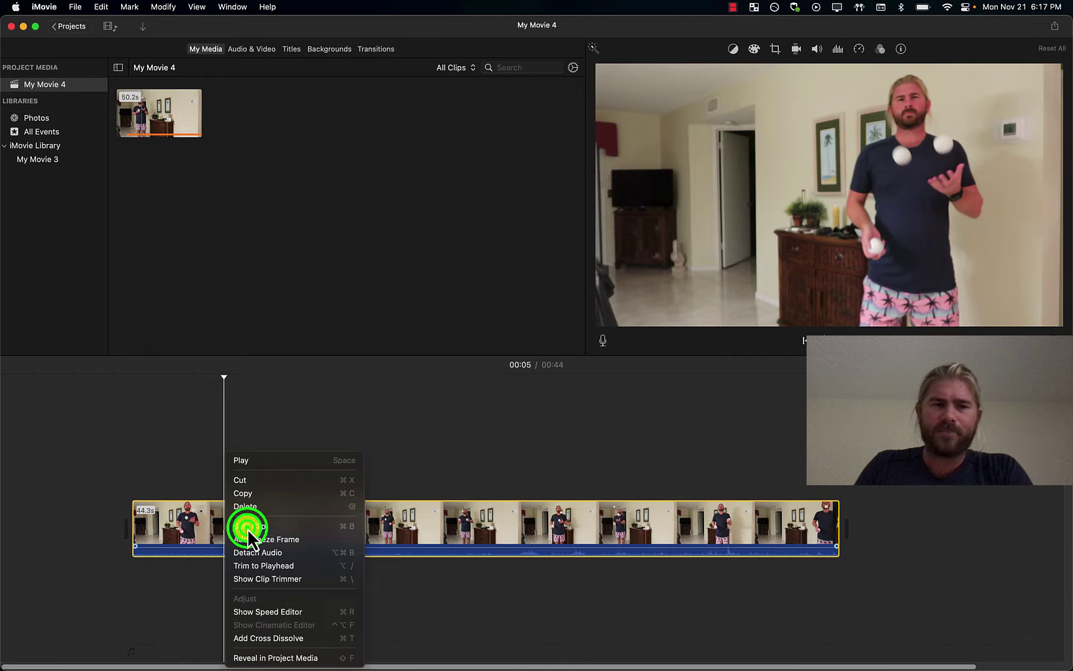
Split the remaining juggling footage again at 0:12 and 0:23.
left_click(226, 377)
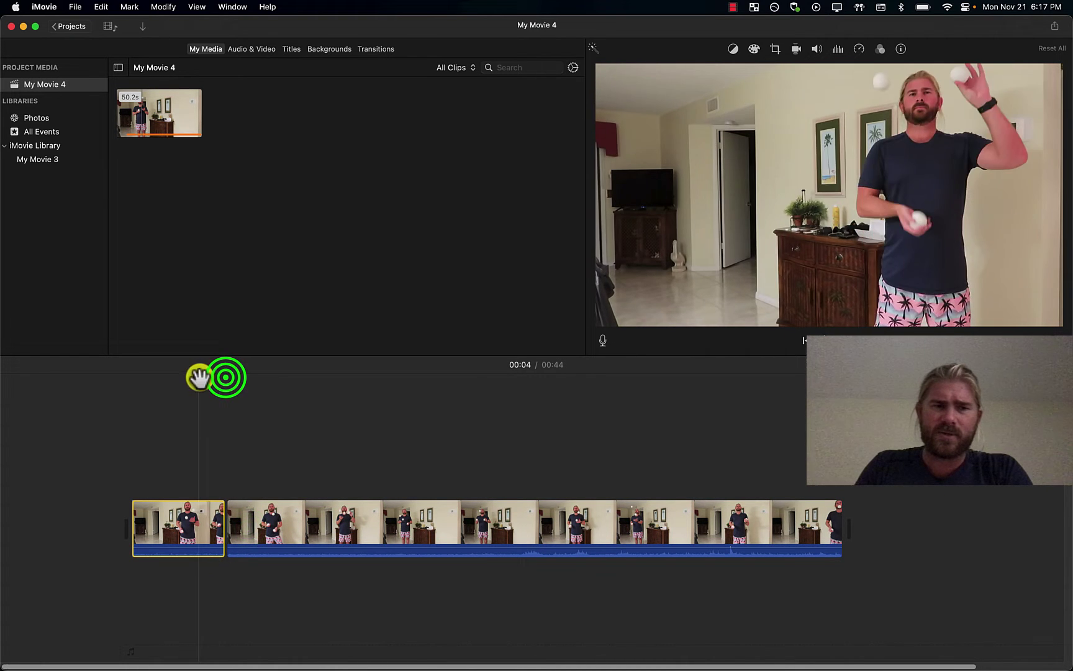
left_click(259, 450)
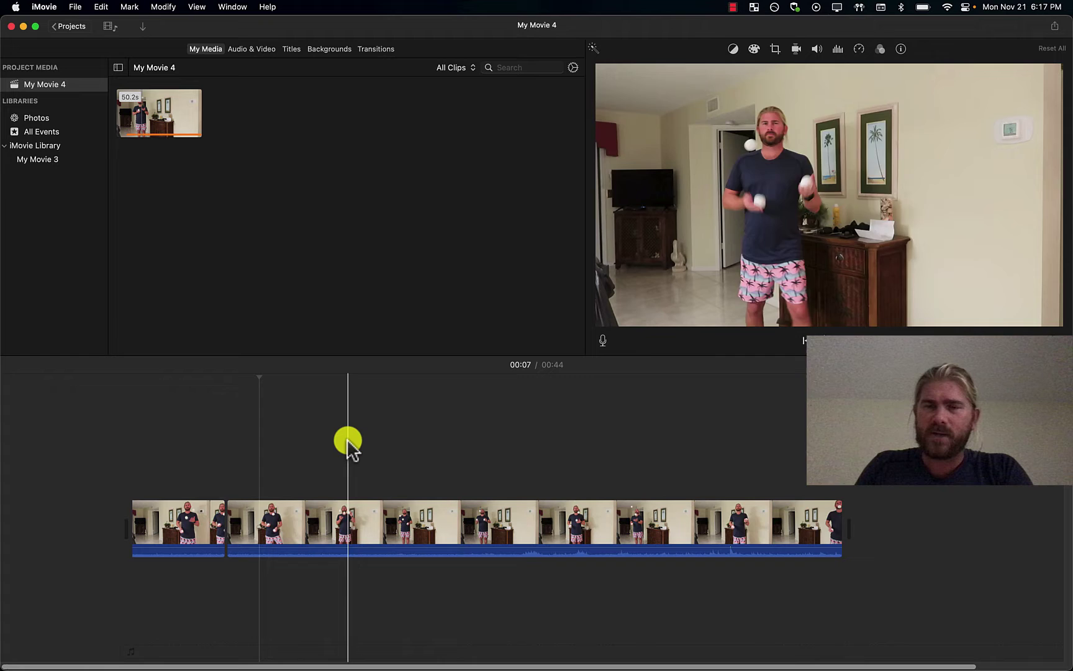
left_click(340, 439)
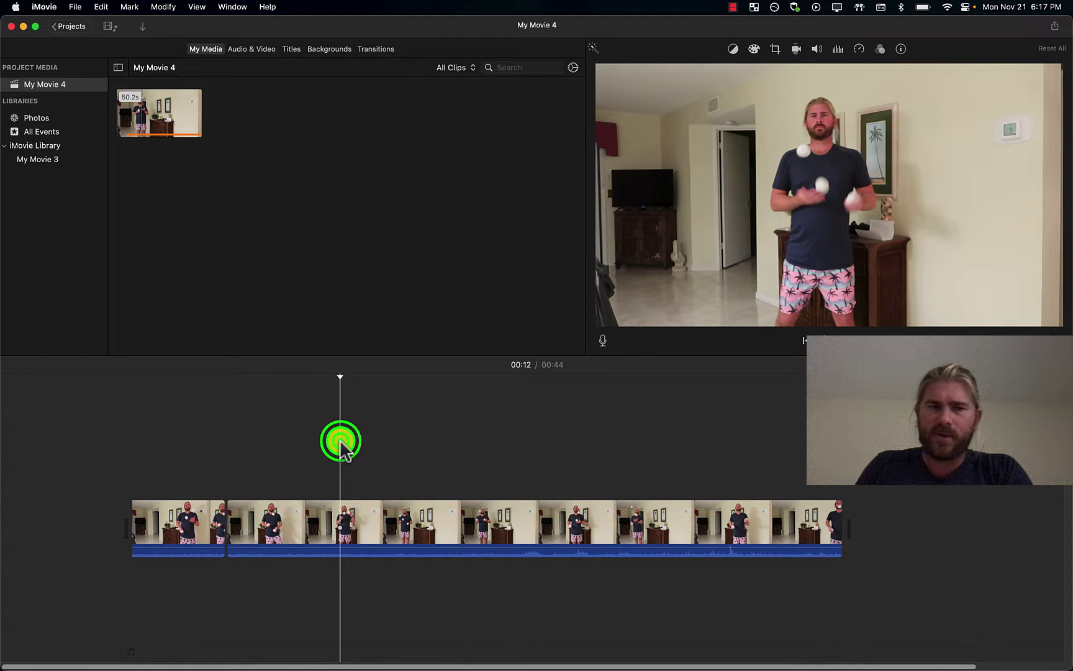
left_click(342, 509)
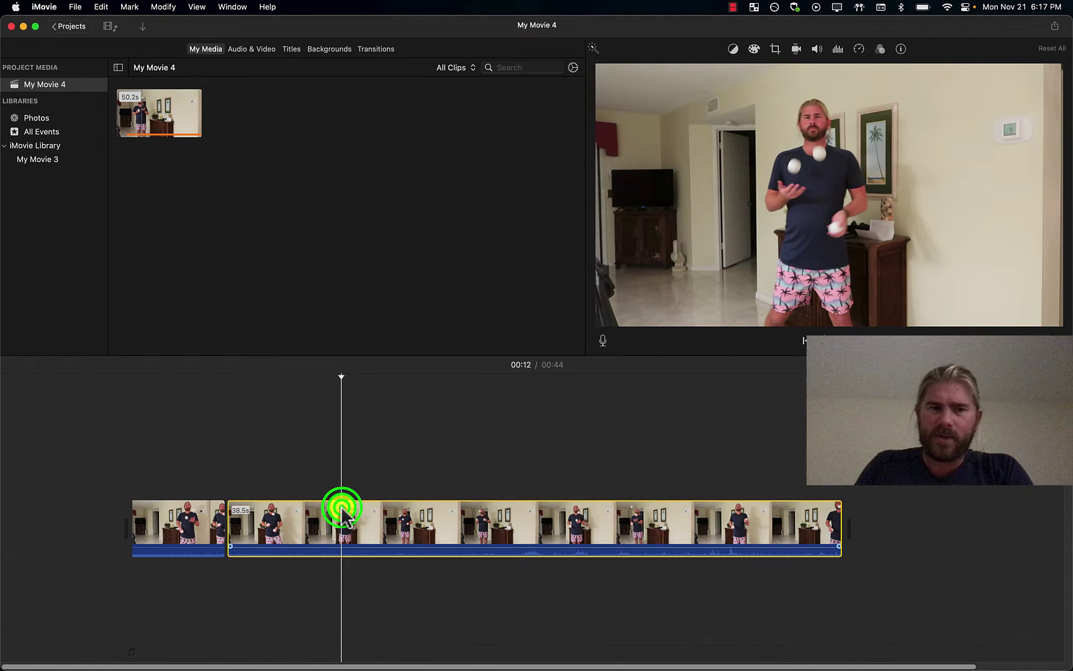
right_click(341, 508)
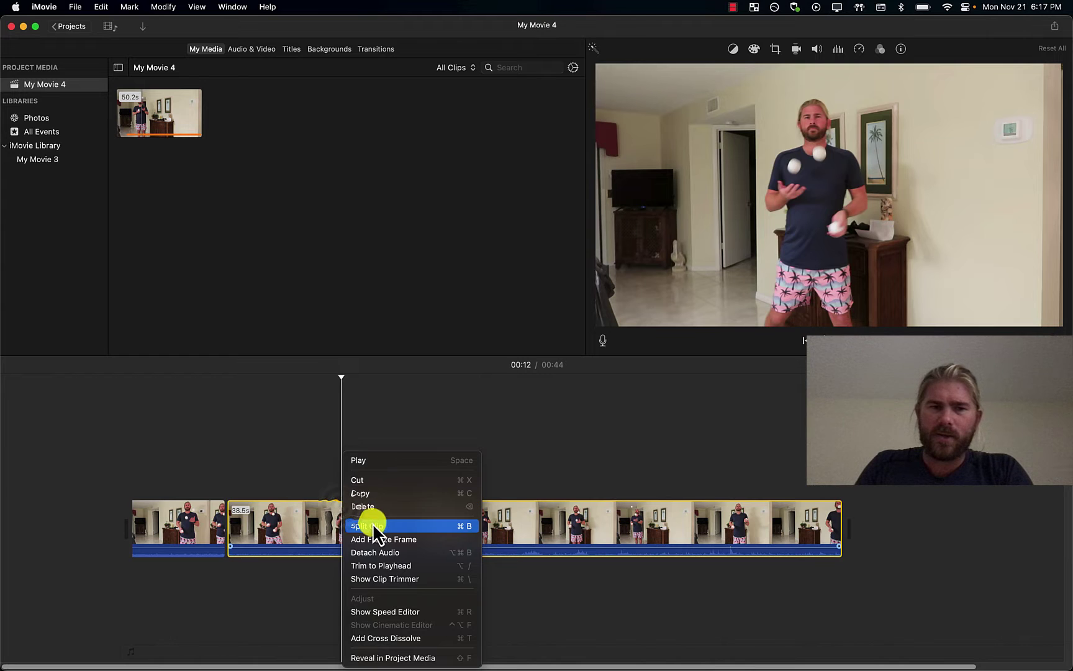
left_click(372, 522)
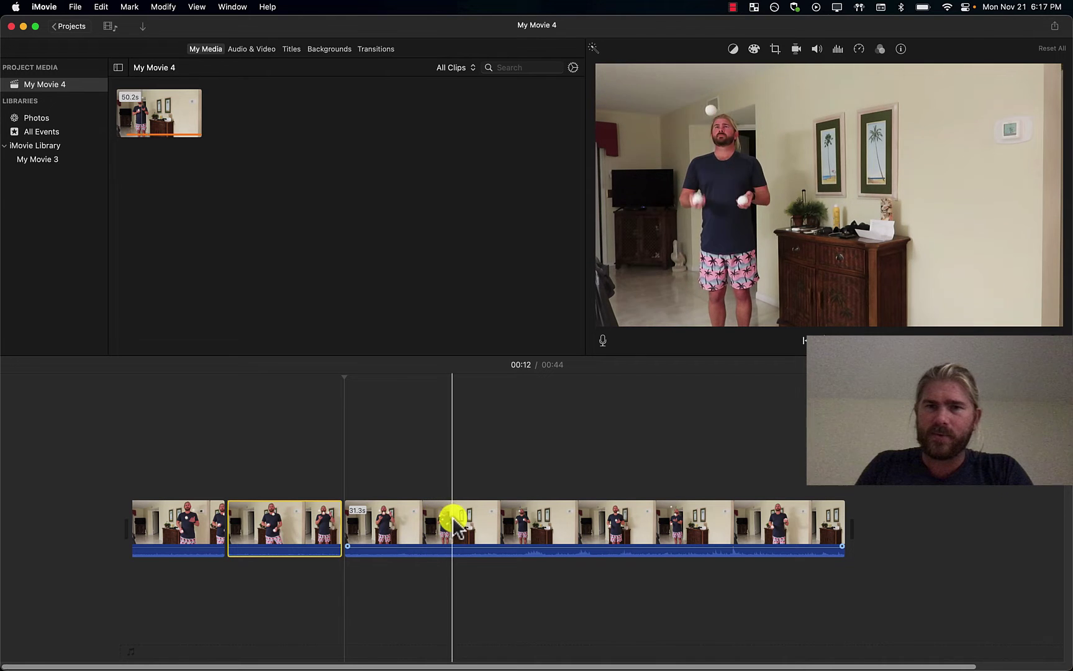
right_click(512, 522)
left_click(531, 526)
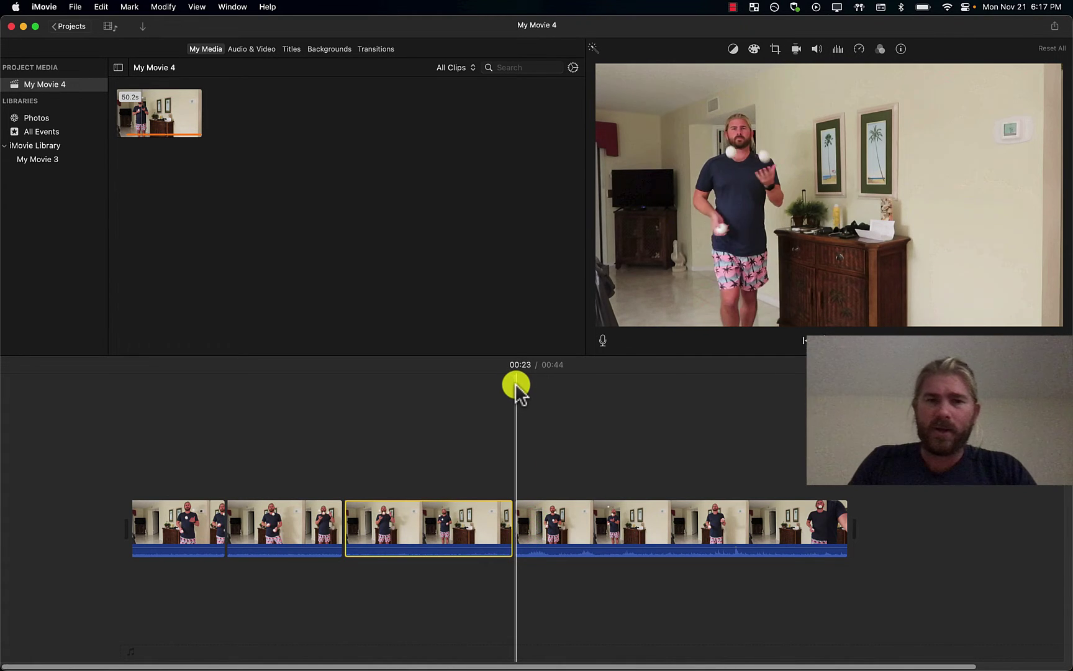
Set the first clip piece to Crop to Fill with the full picture framed, then select all four pieces.
left_click_drag(515, 376, 296, 377)
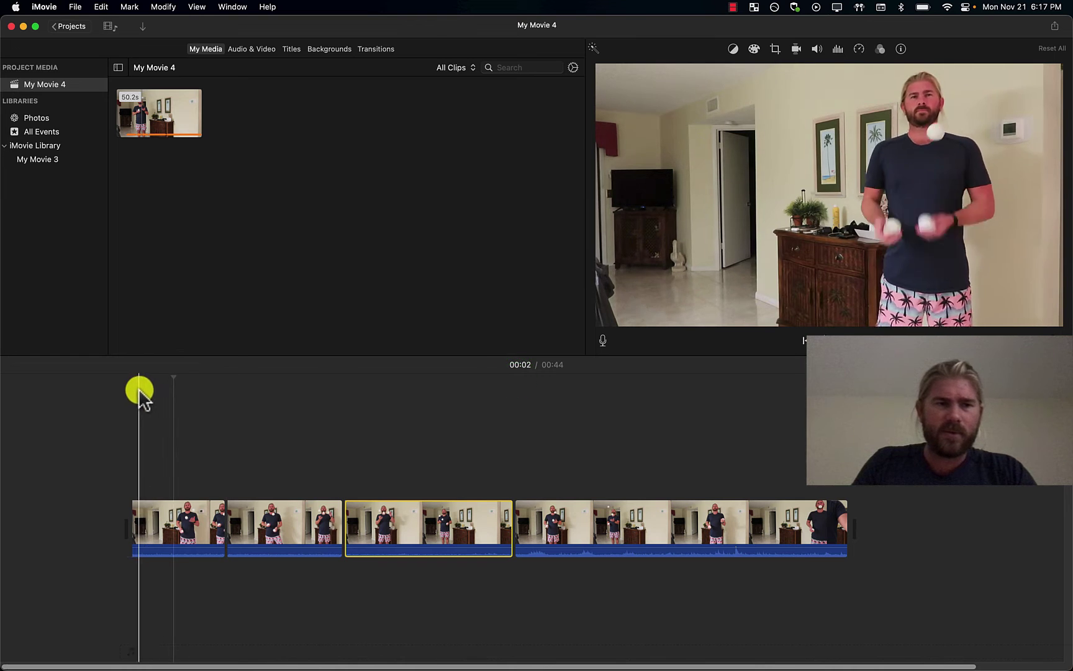
left_click(147, 391)
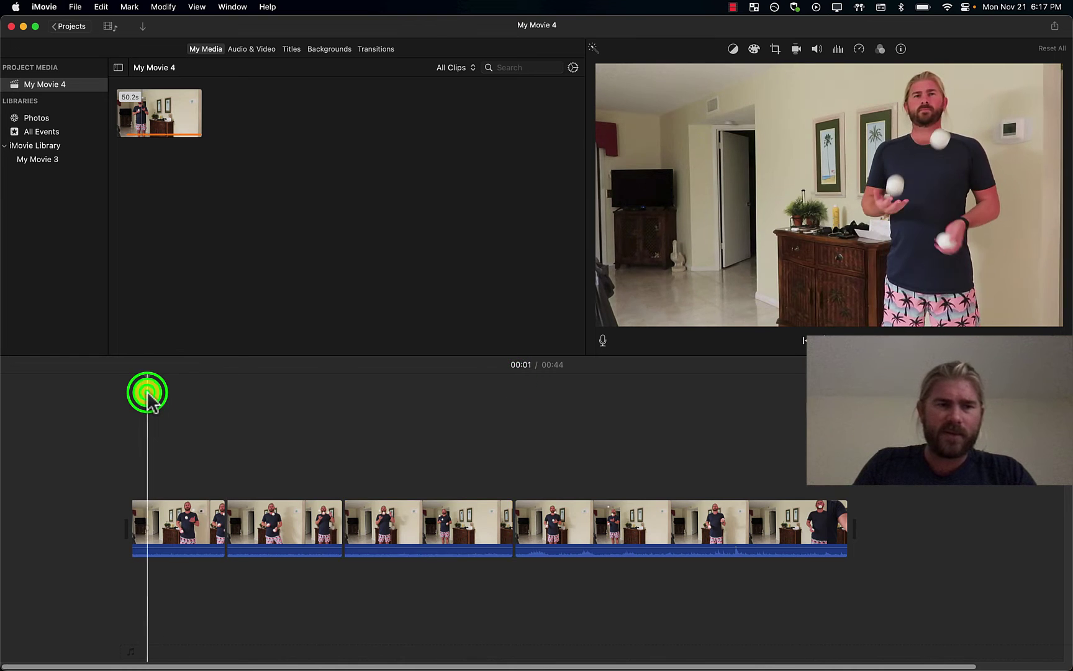
left_click(159, 516)
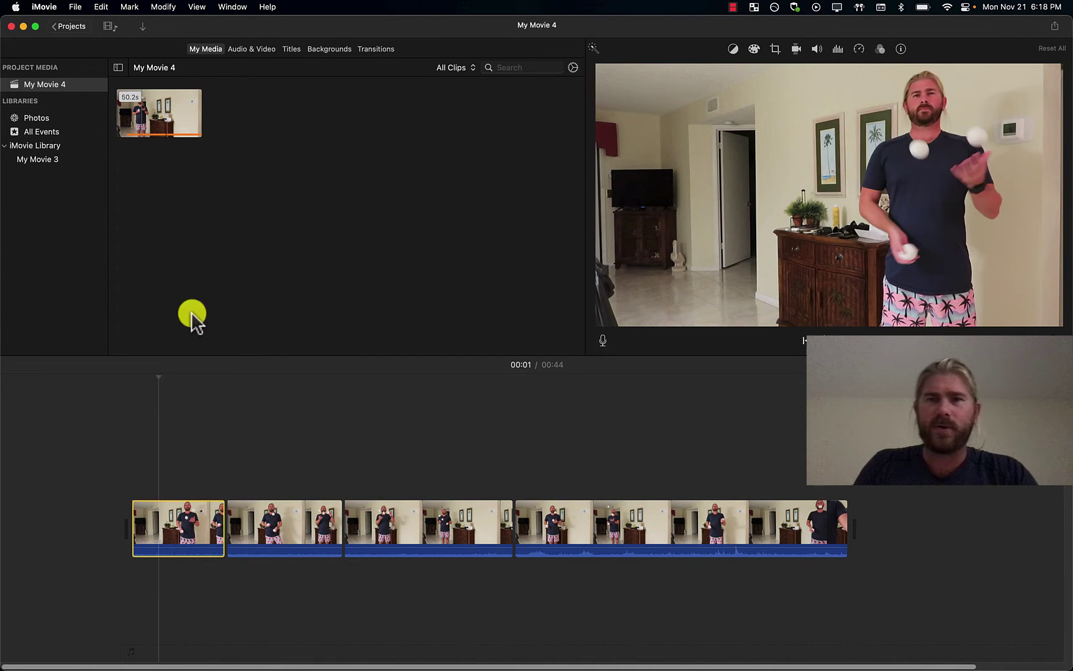
left_click(776, 49)
left_click(706, 70)
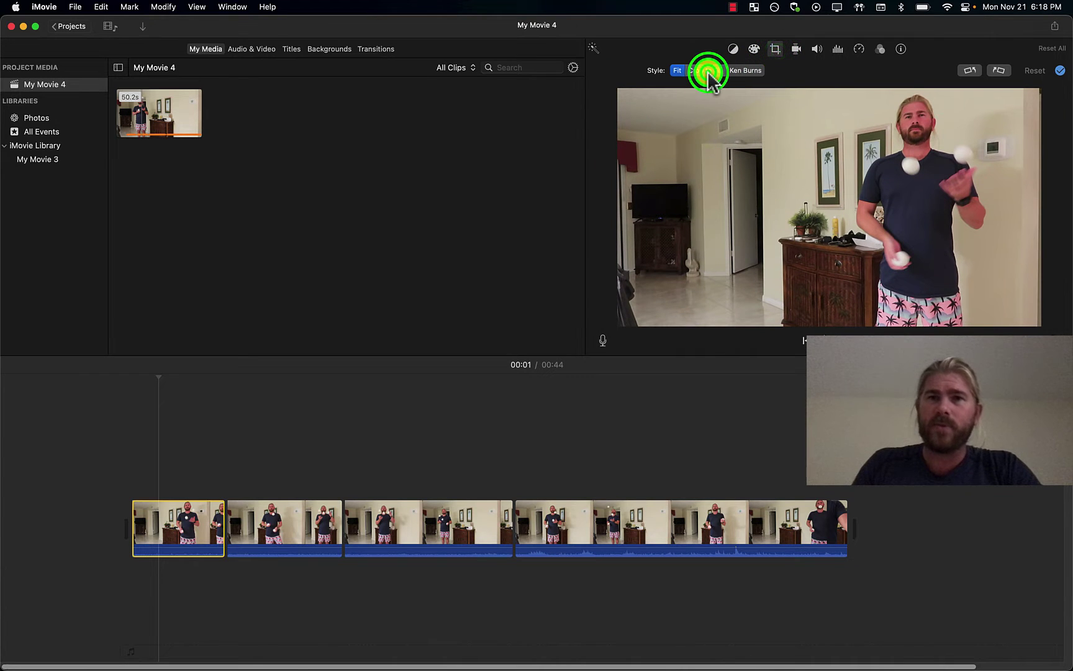
left_click_drag(620, 91, 544, 48)
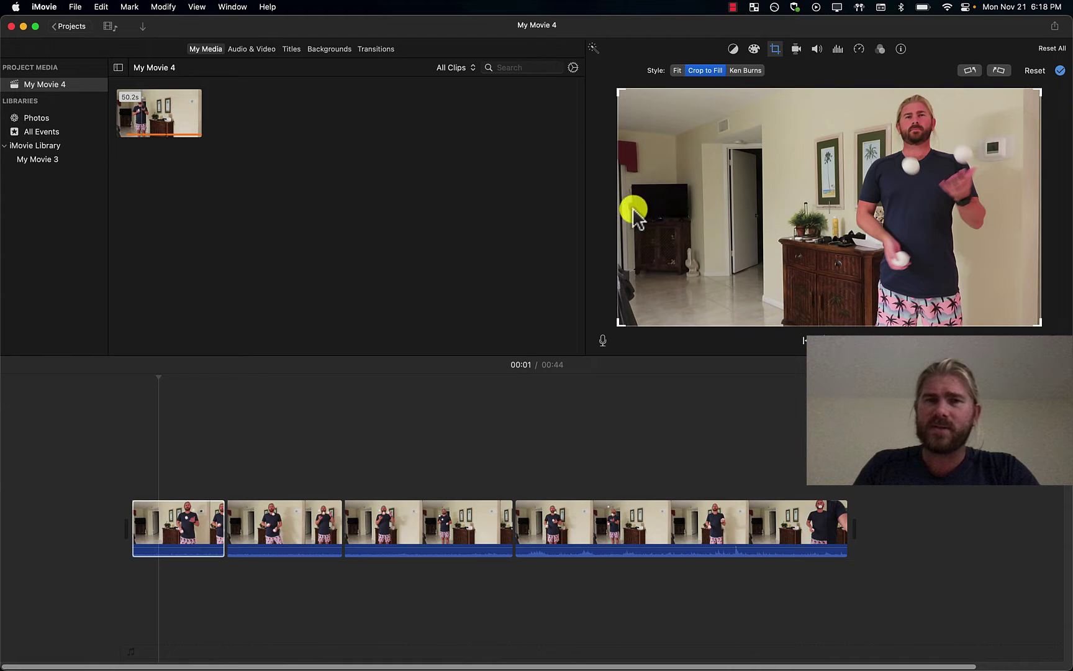
left_click_drag(618, 91, 460, 70)
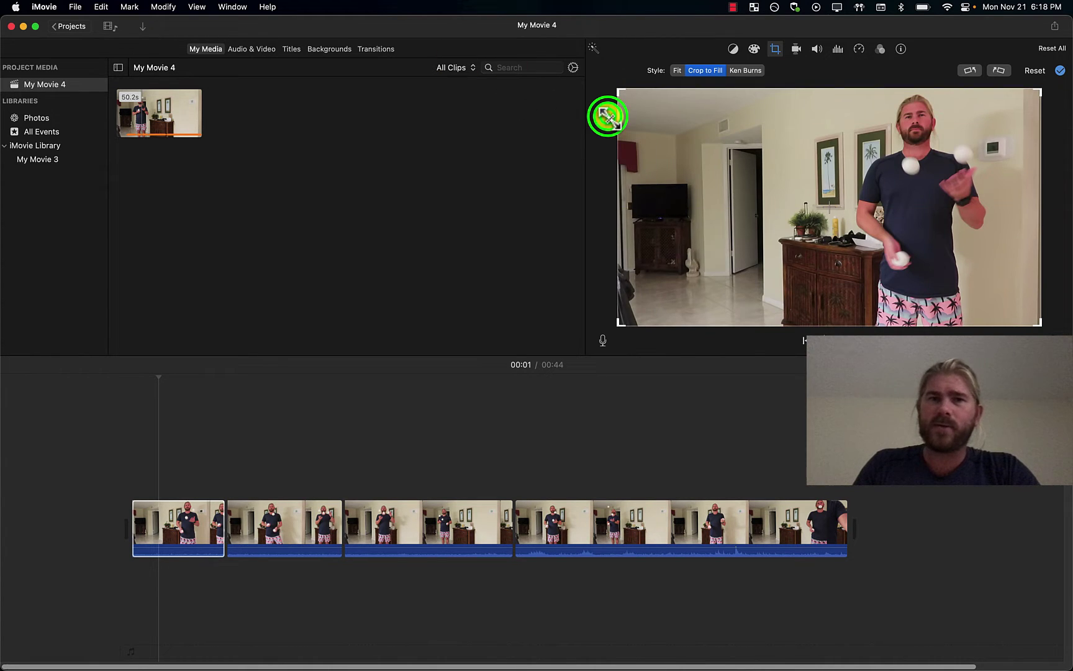
left_click(215, 444)
left_click_drag(159, 451, 816, 579)
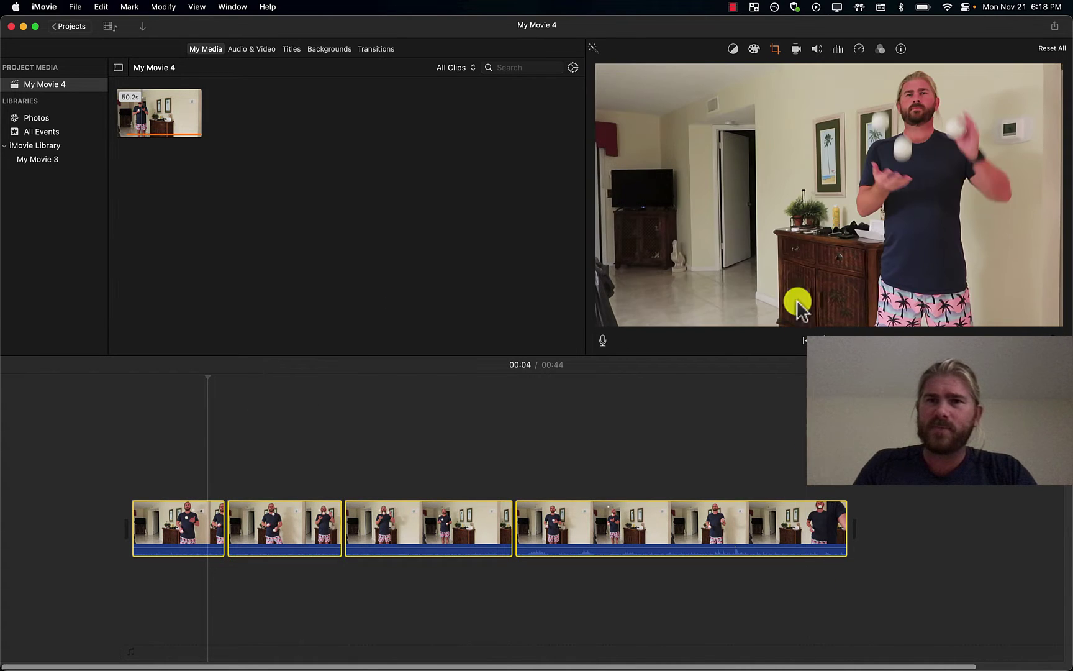
Rotate all four juggling clip pieces 90° clockwise so the footage plays sideways.
left_click(775, 49)
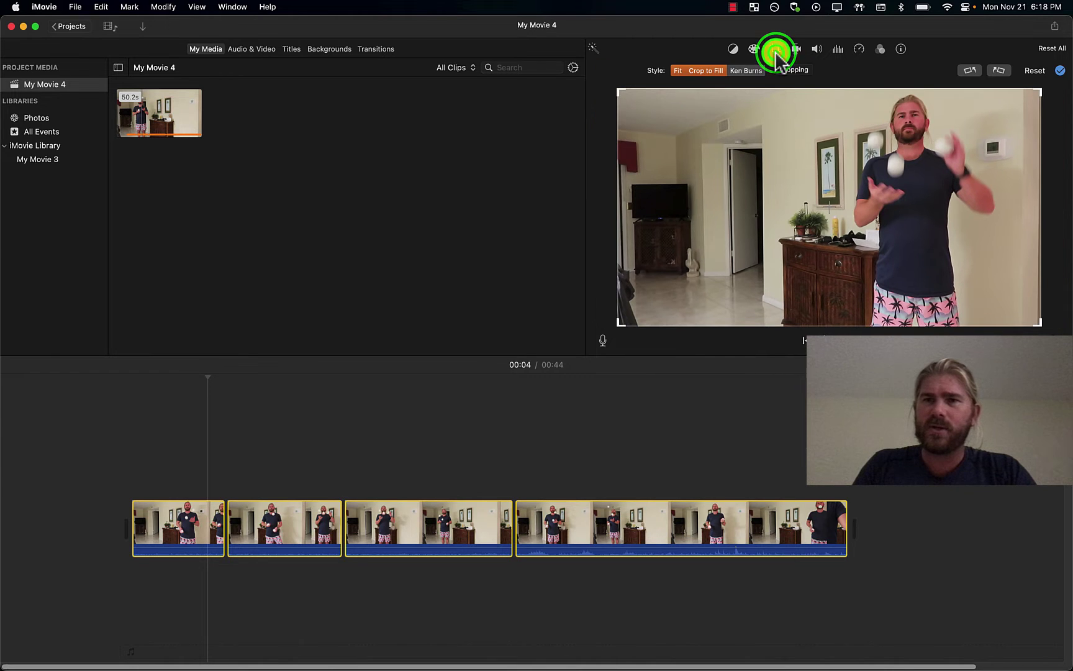
left_click(996, 72)
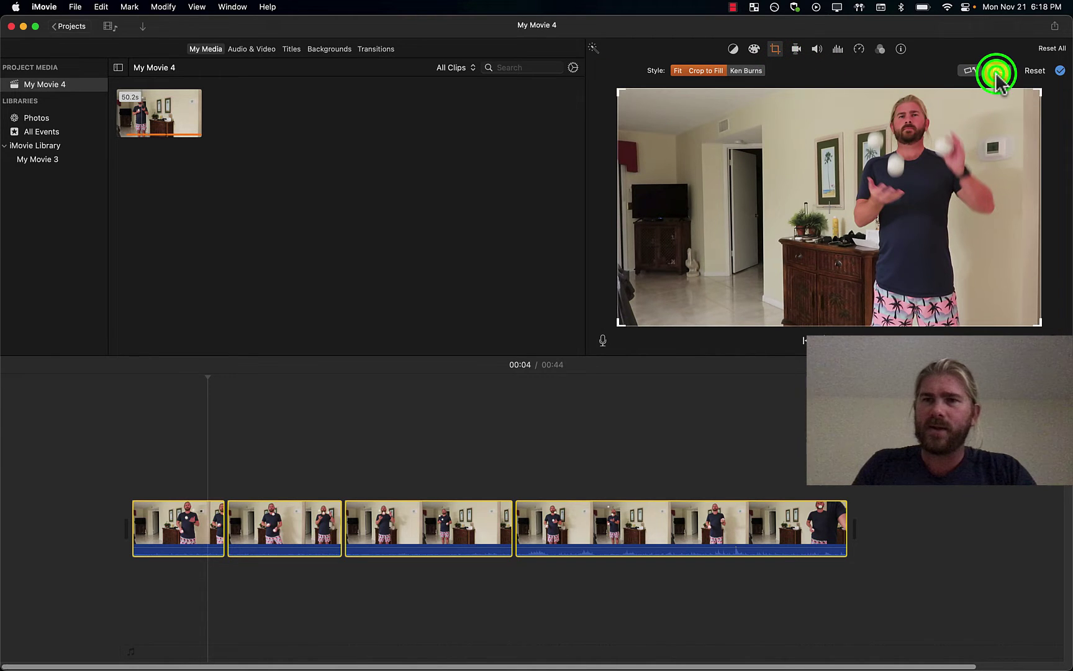
left_click(964, 70)
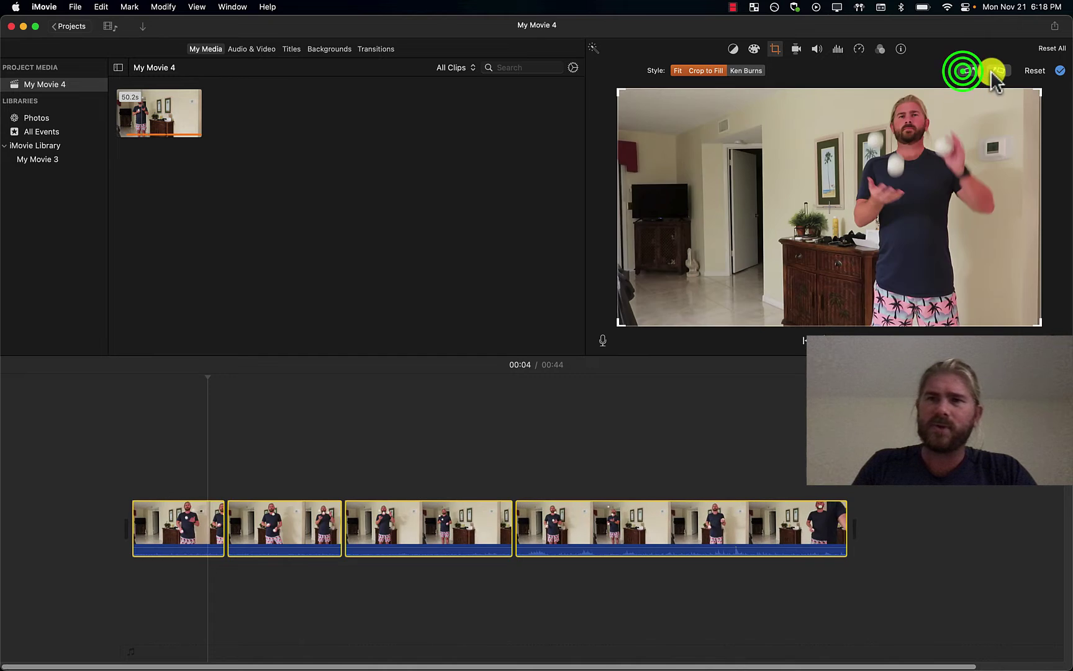
left_click(991, 71)
left_click(968, 71)
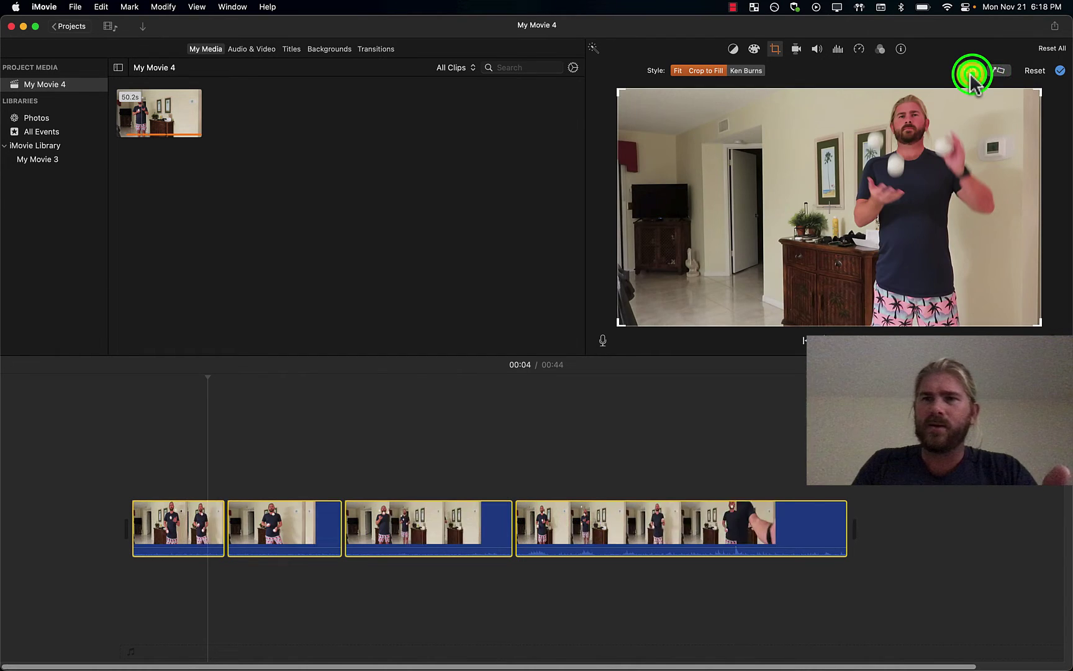
left_click(1002, 70)
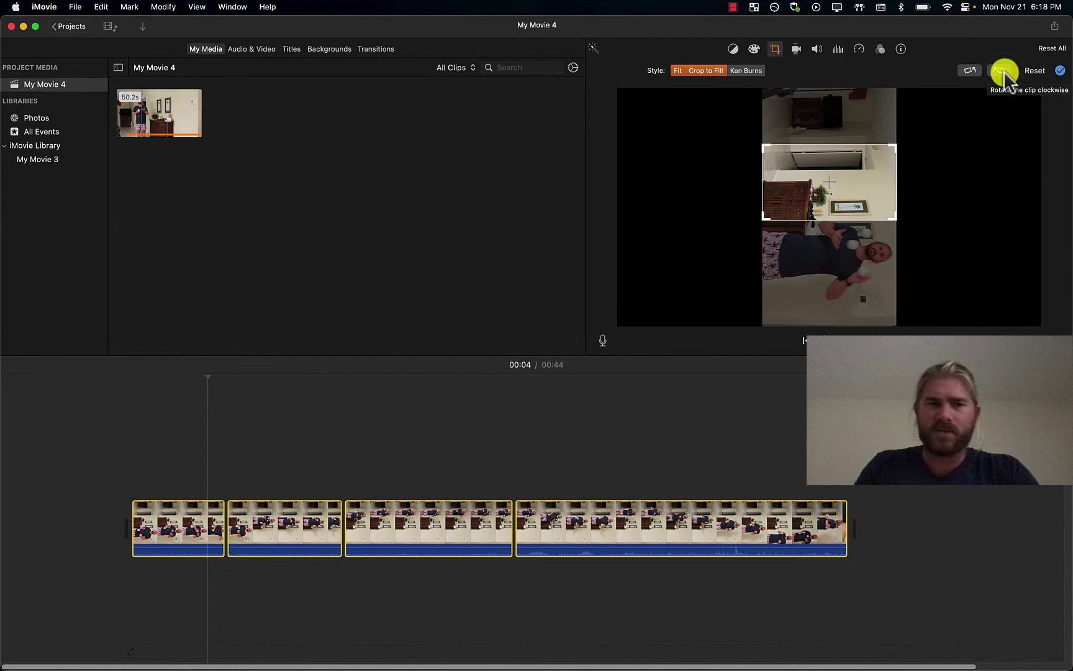
left_click(272, 477)
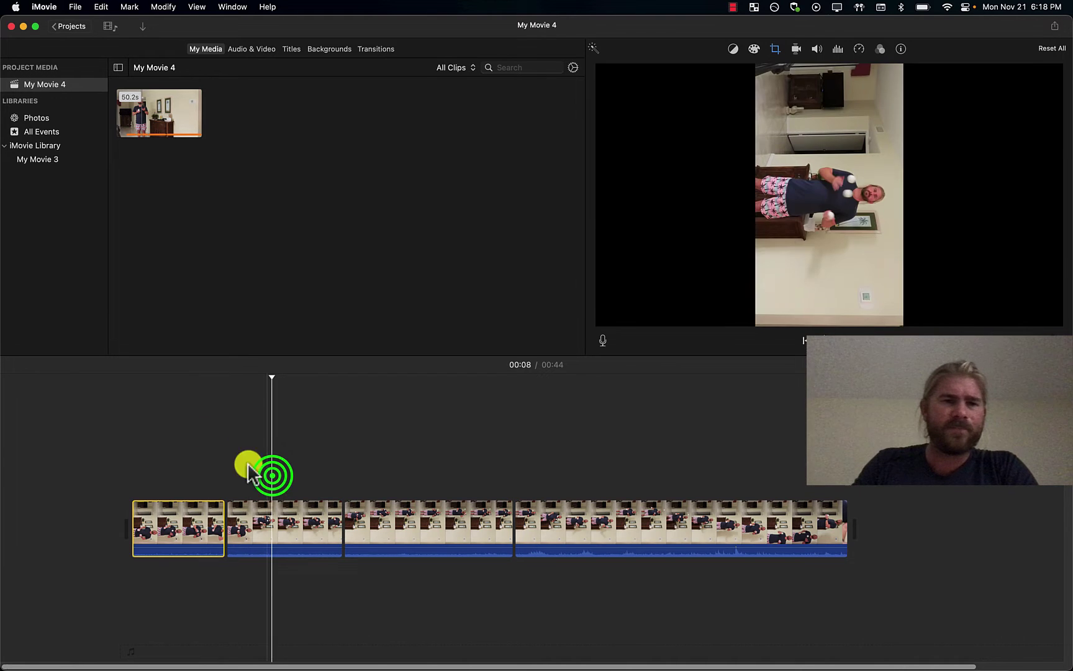
left_click(167, 403)
Recrop the first clip with Crop to Fill, moving the frame down onto the juggler.
left_click(139, 390)
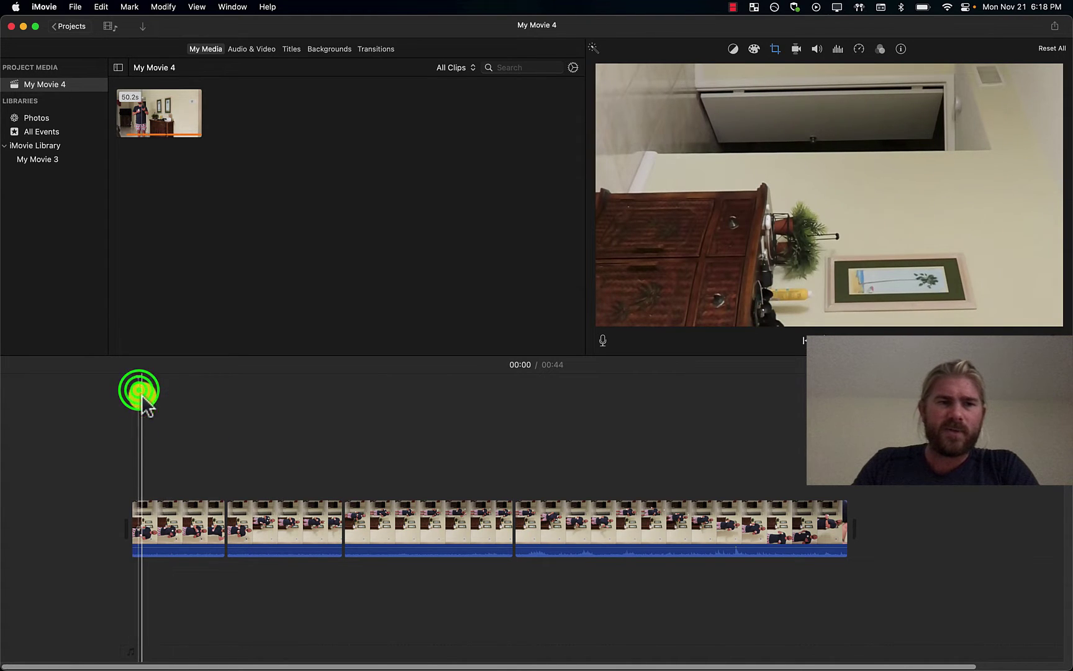
left_click(156, 517)
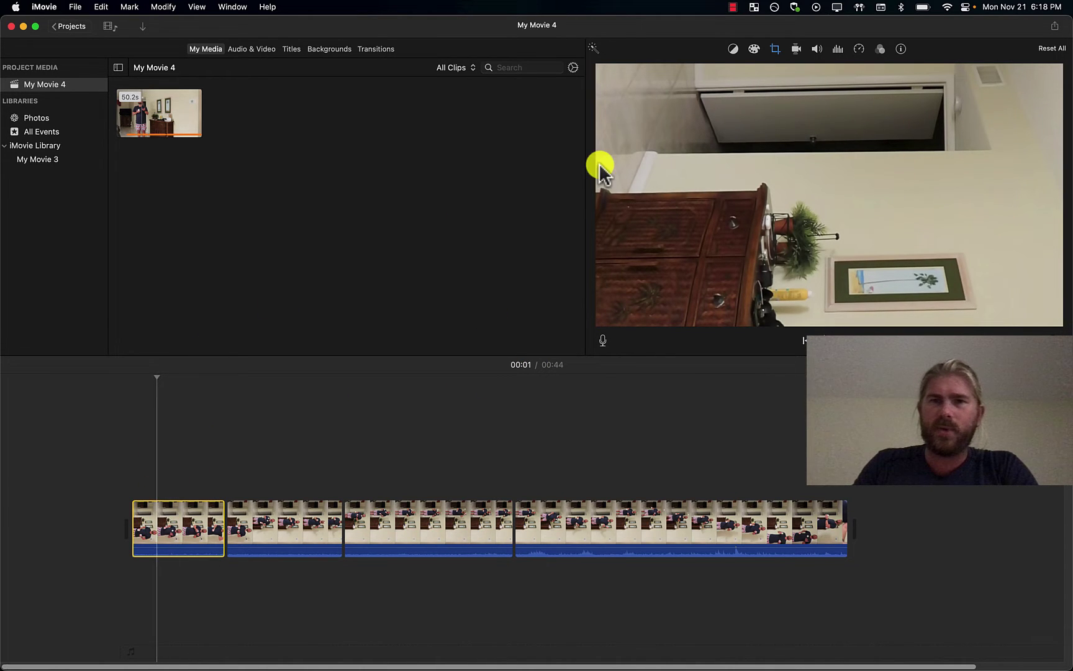
left_click(775, 50)
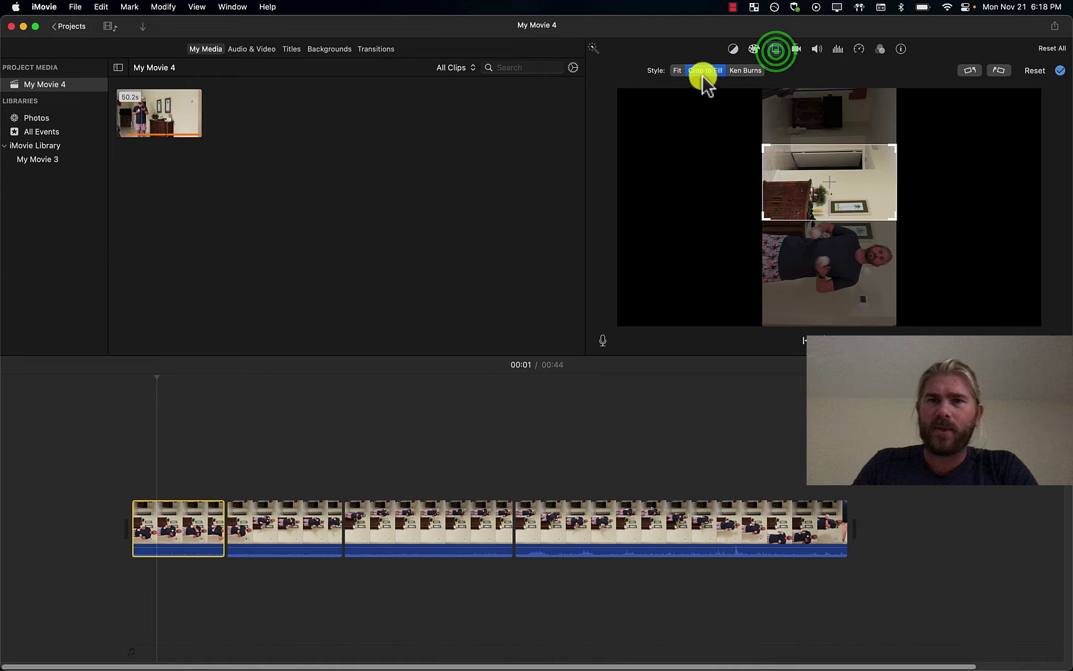
left_click(678, 71)
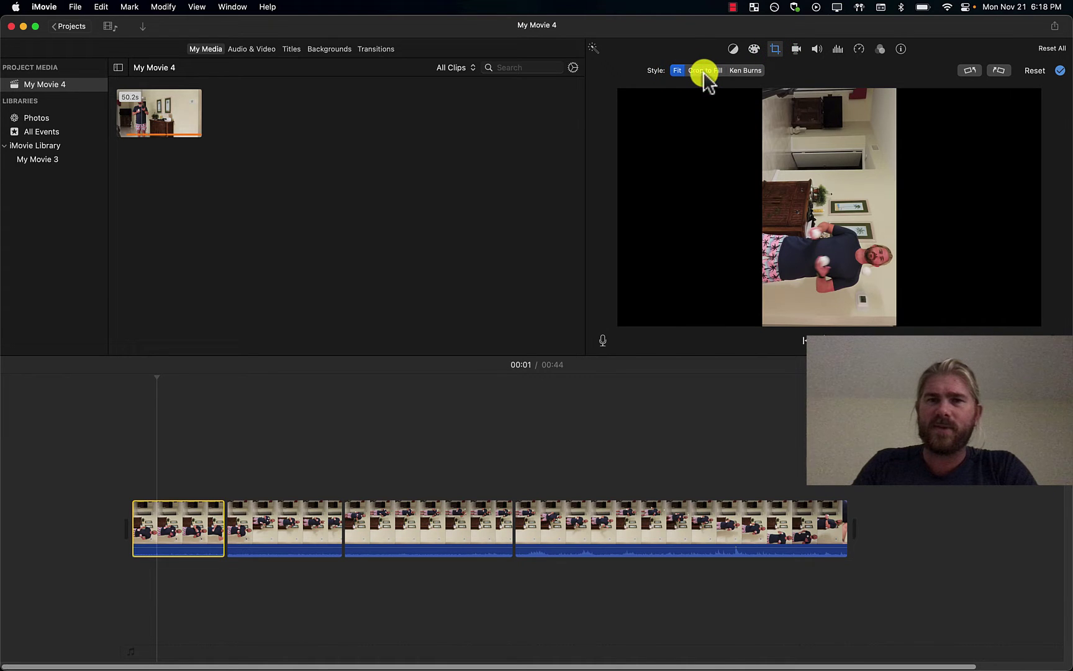
left_click(707, 70)
left_click_drag(815, 178, 814, 251)
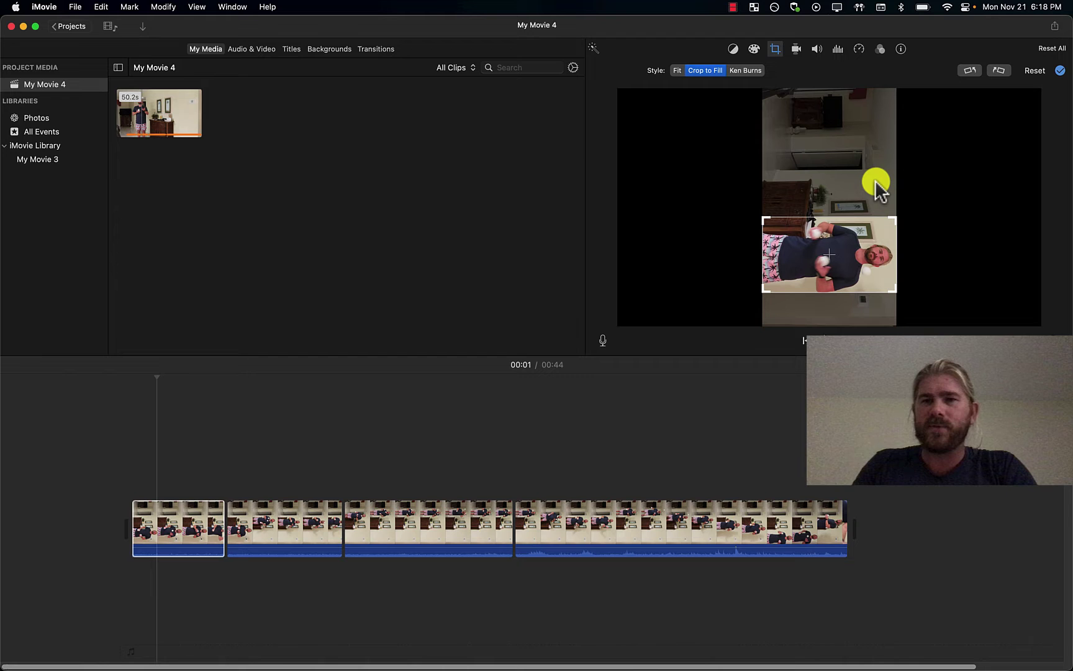
left_click(389, 415)
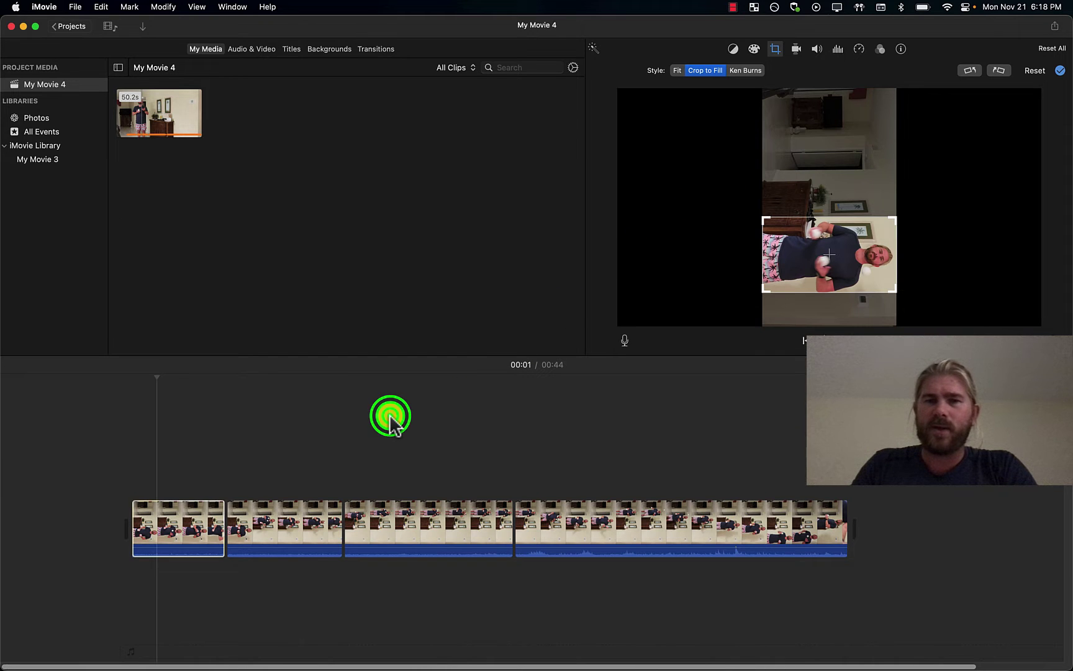
left_click(170, 407)
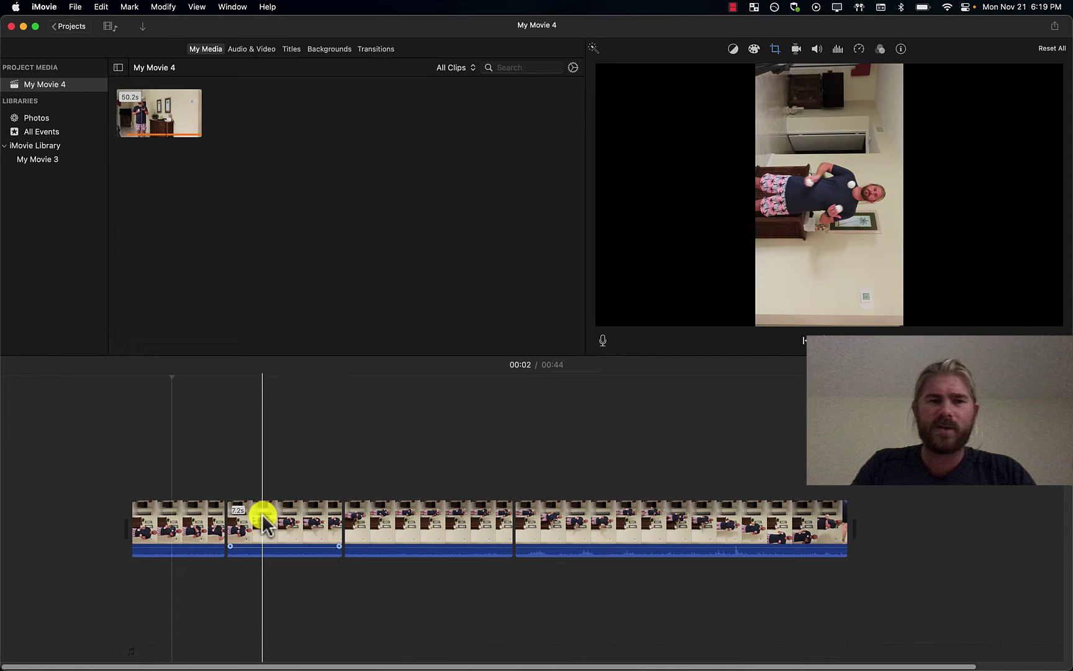
Crop the second clip to fill the frame, moving the crop down over the juggler.
left_click(775, 49)
left_click(711, 70)
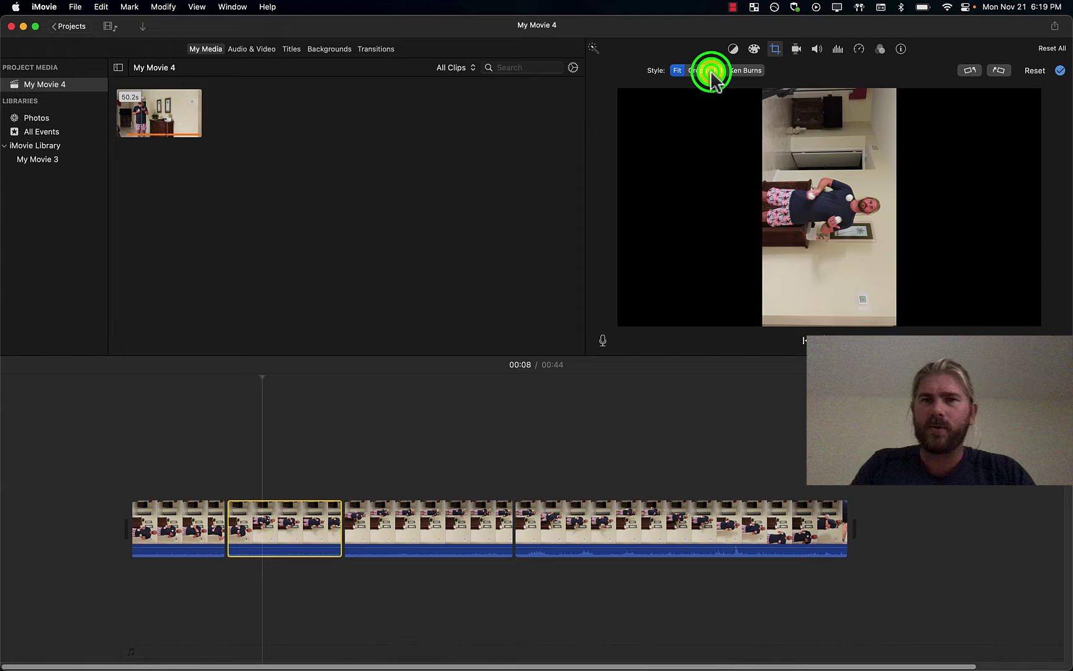
left_click_drag(809, 180, 810, 202)
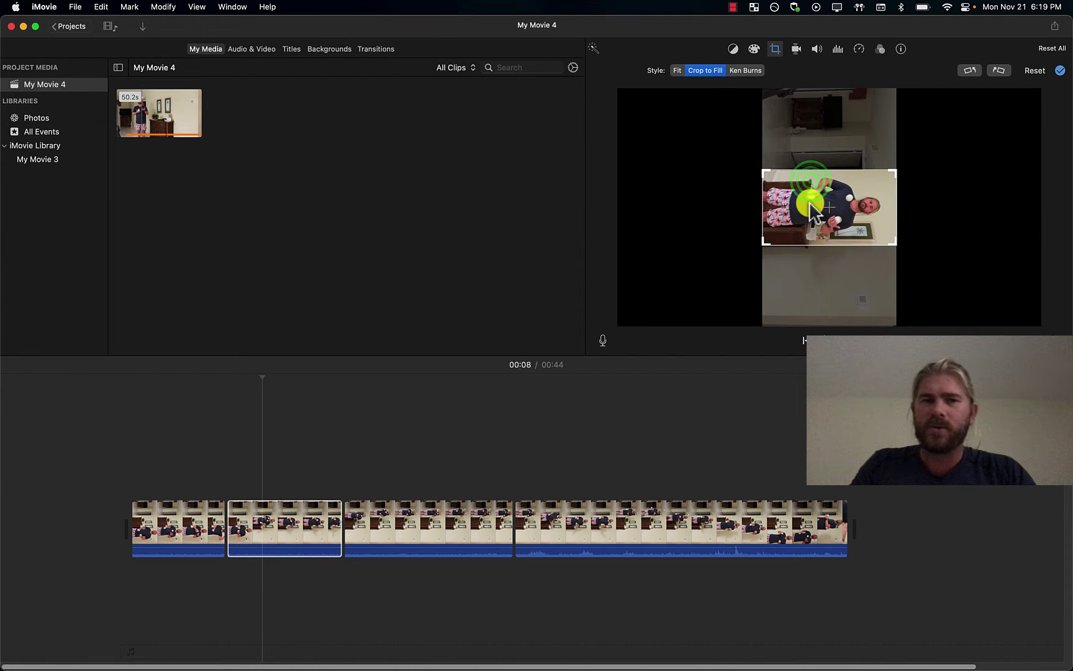
left_click(261, 380)
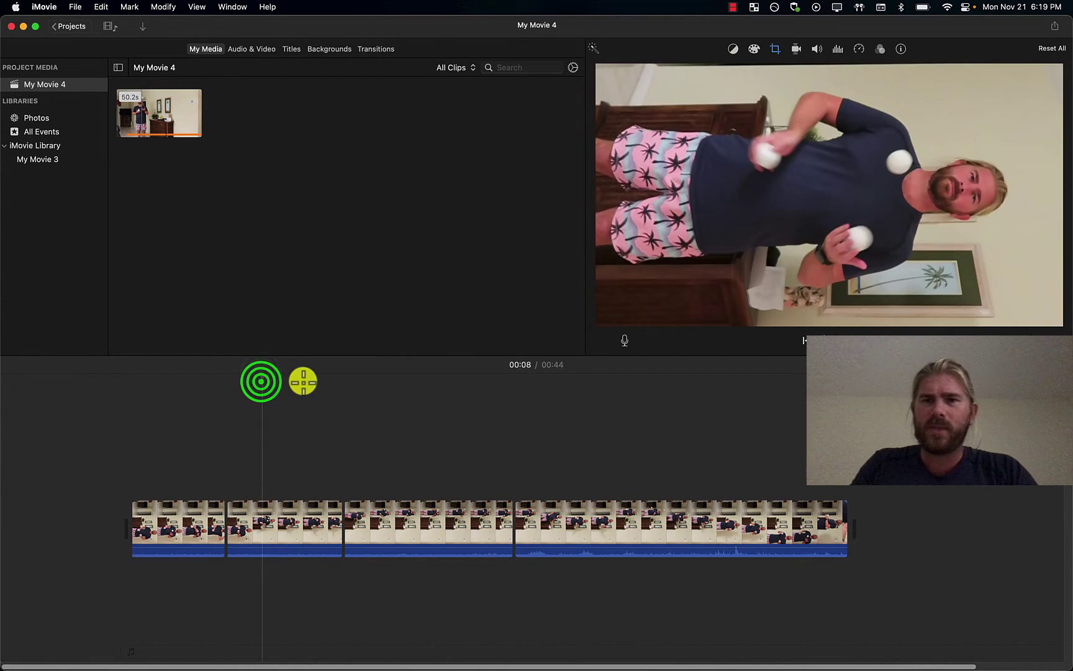
Trim the start of the second clip, shortening the movie from 44 to 43 seconds.
left_click(264, 413)
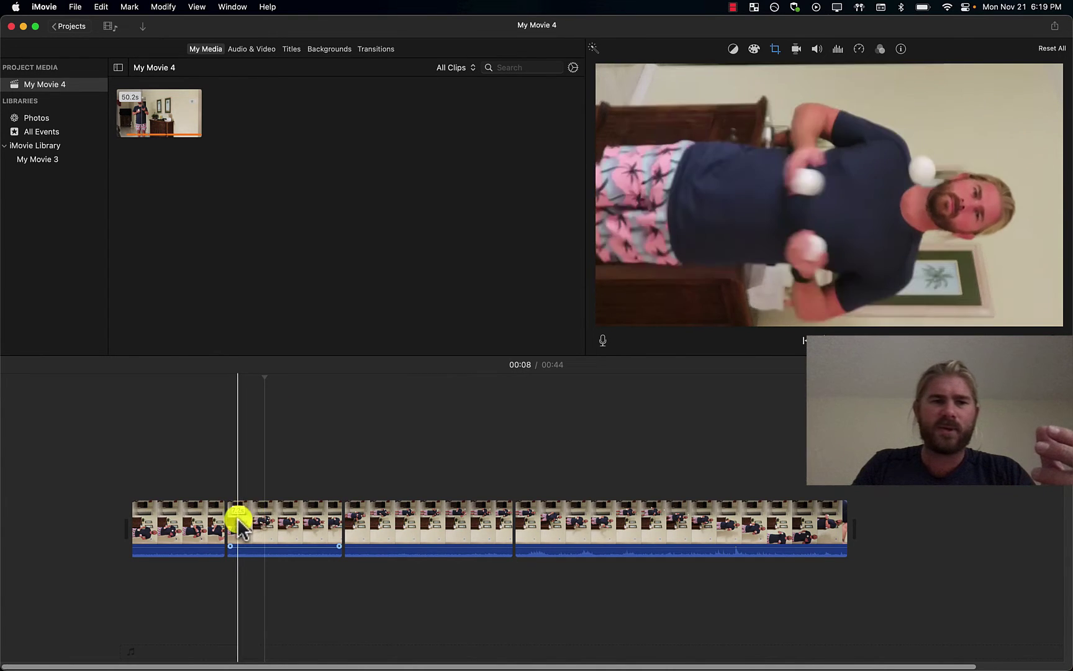
left_click(240, 516)
left_click_drag(230, 519, 241, 516)
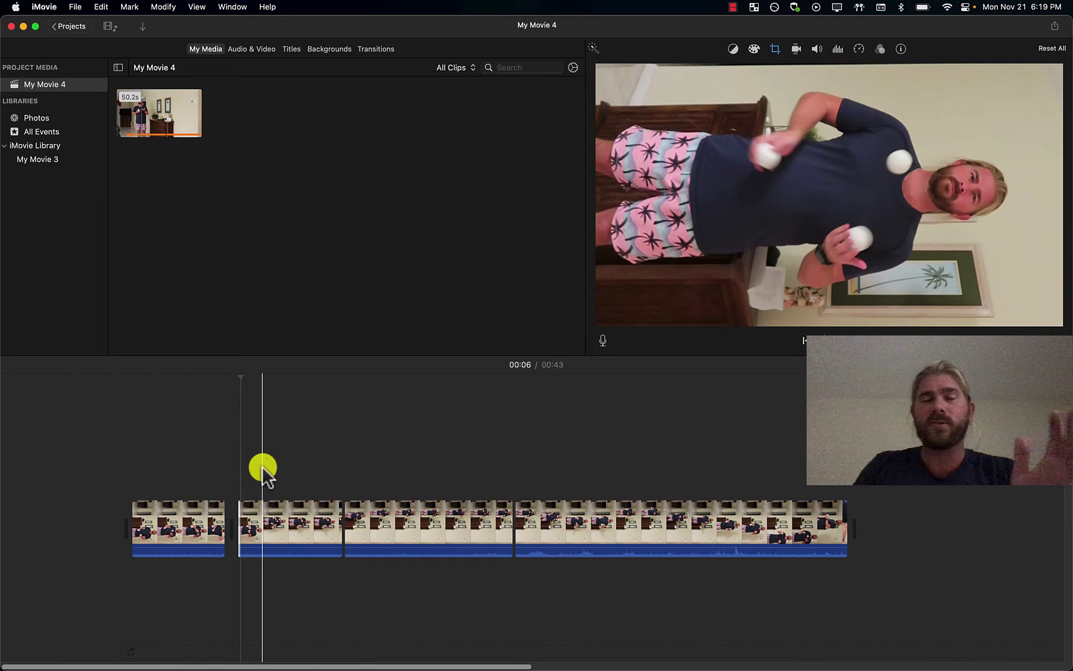
right_click(253, 520)
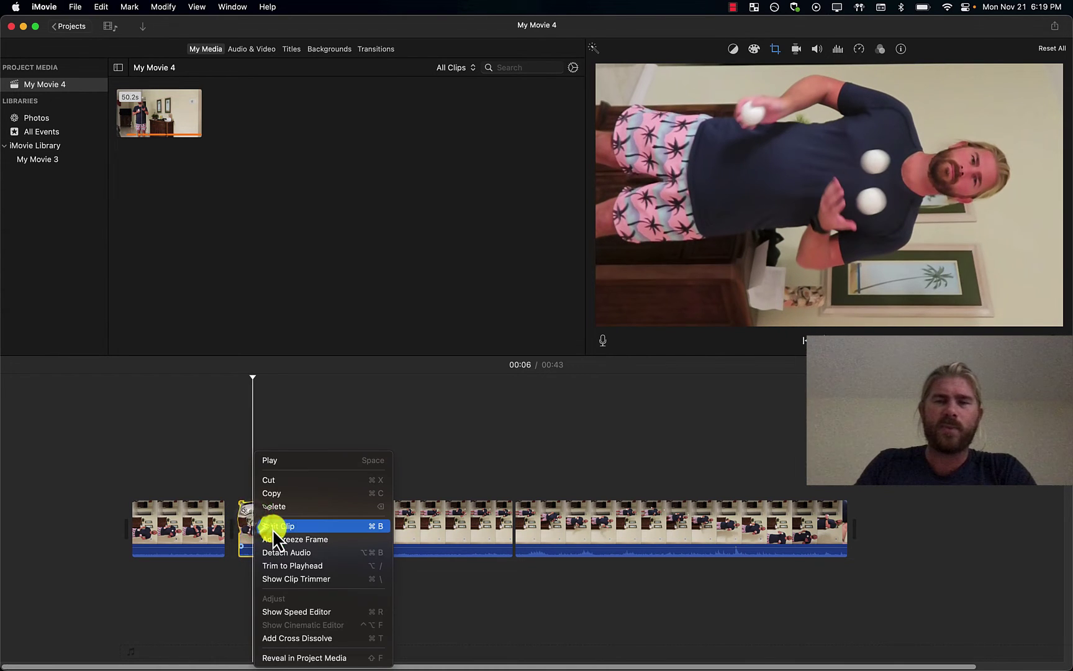
left_click(271, 401)
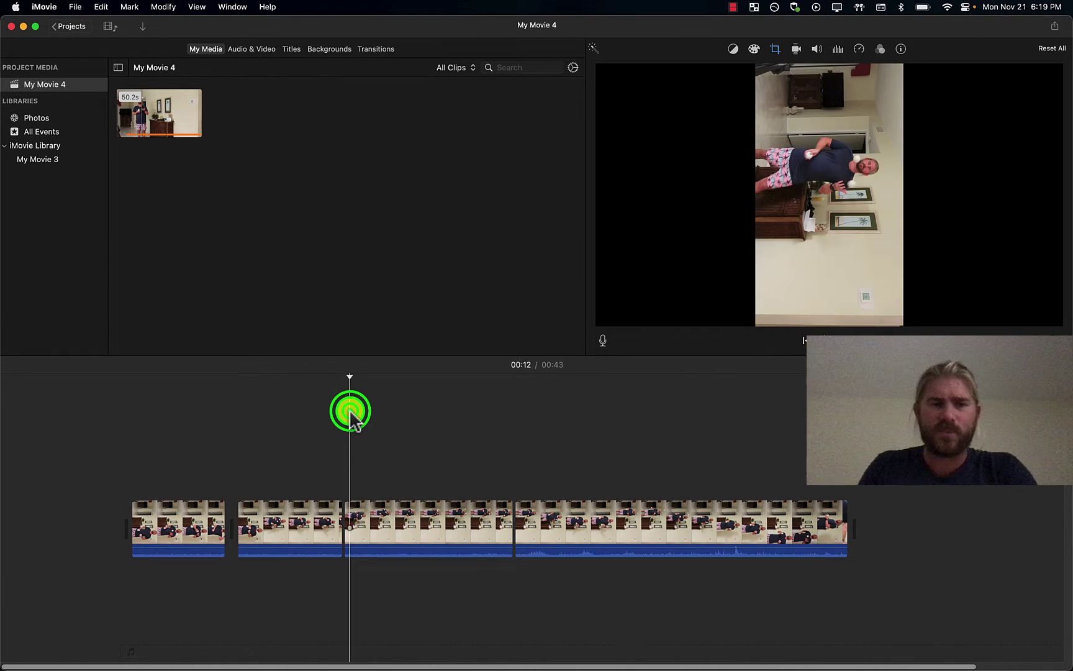
Crop the third clip to fill the frame, shifting the crop up over the juggler.
left_click(420, 520)
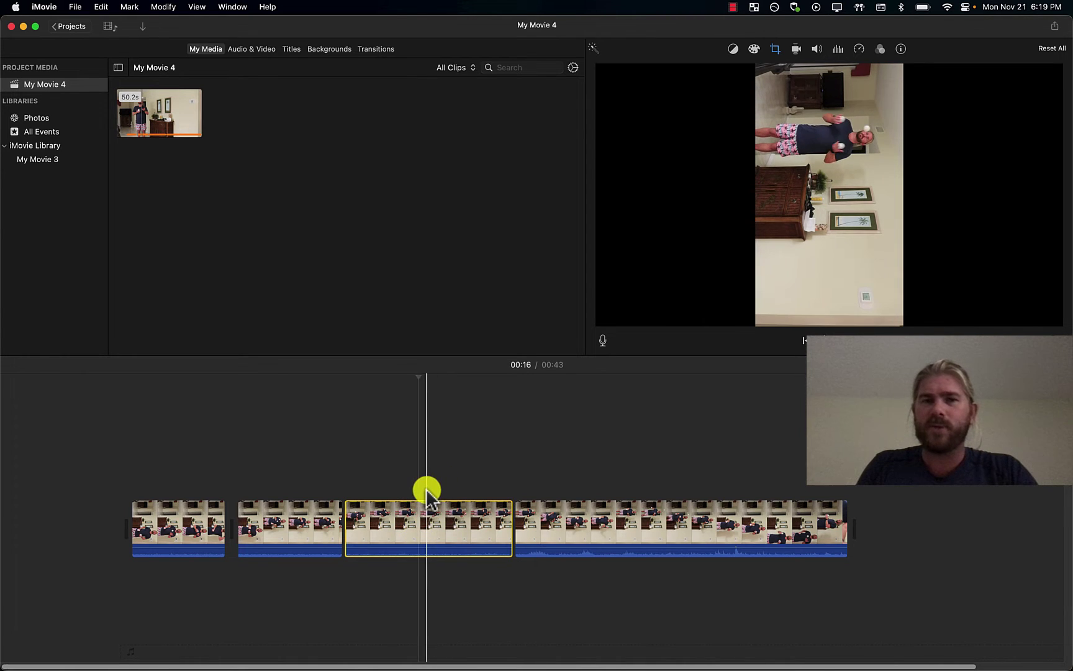
left_click(774, 47)
left_click(711, 72)
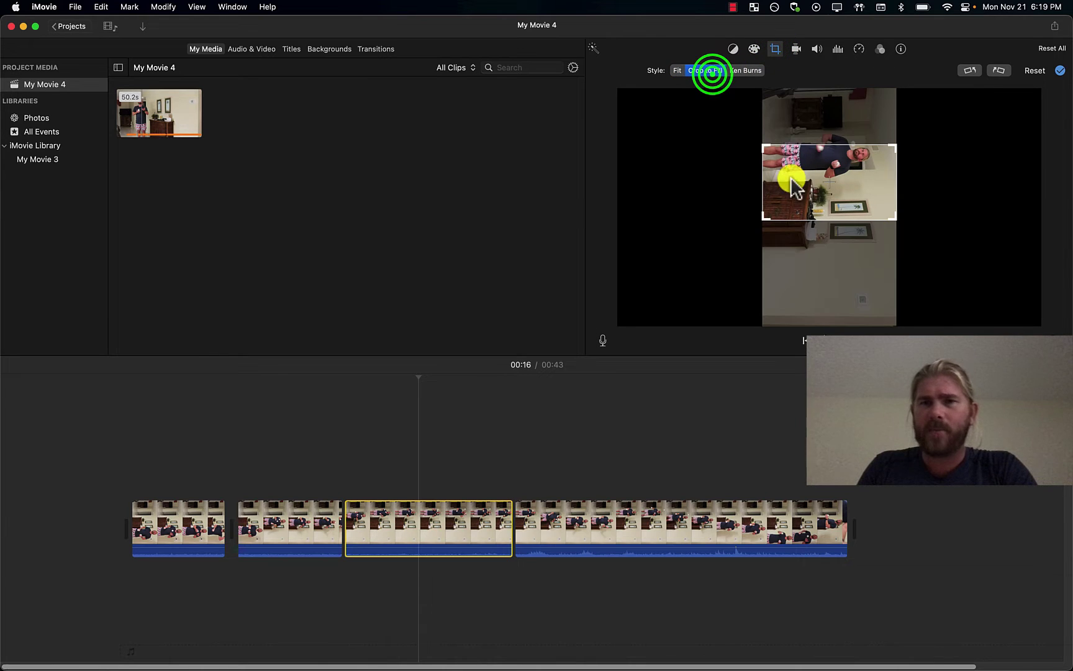
left_click_drag(797, 179, 790, 153)
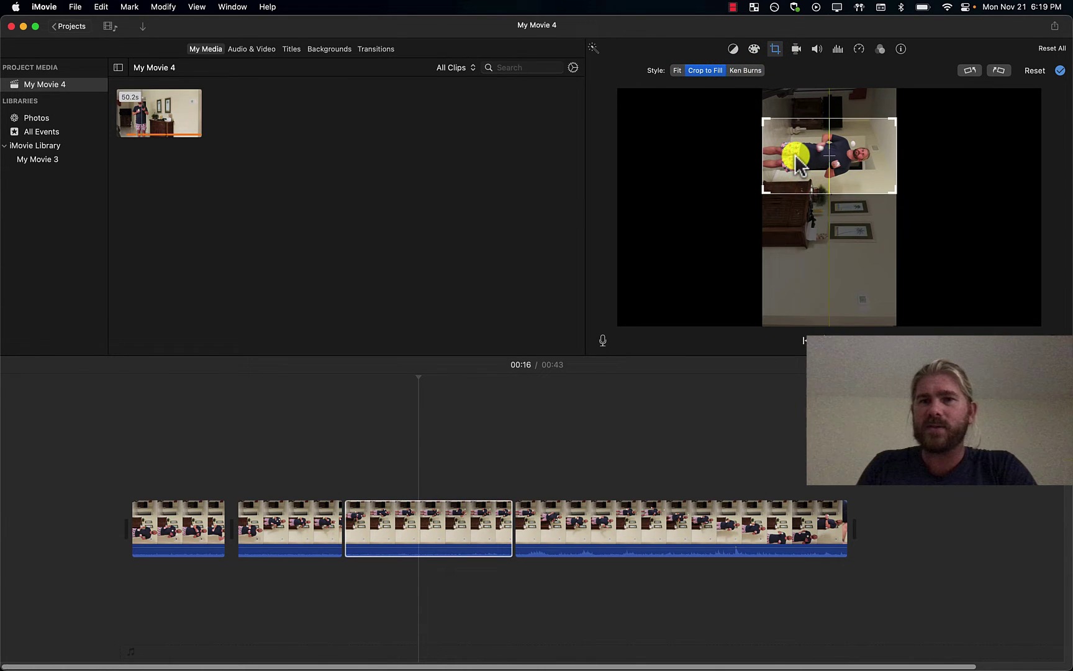
left_click(505, 412)
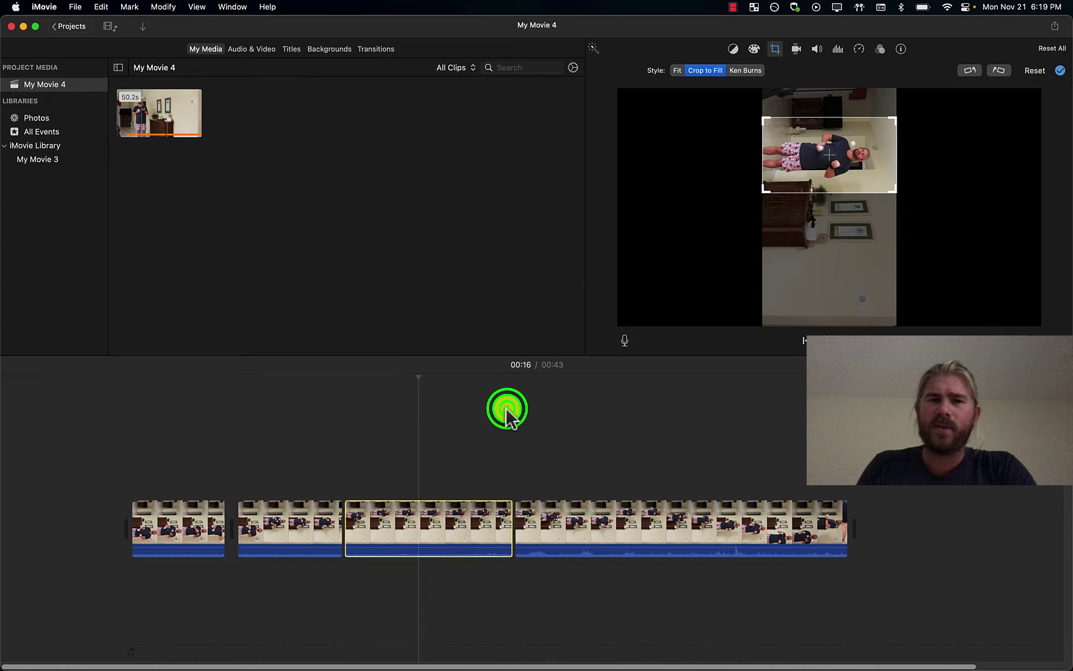
left_click_drag(556, 464, 647, 555)
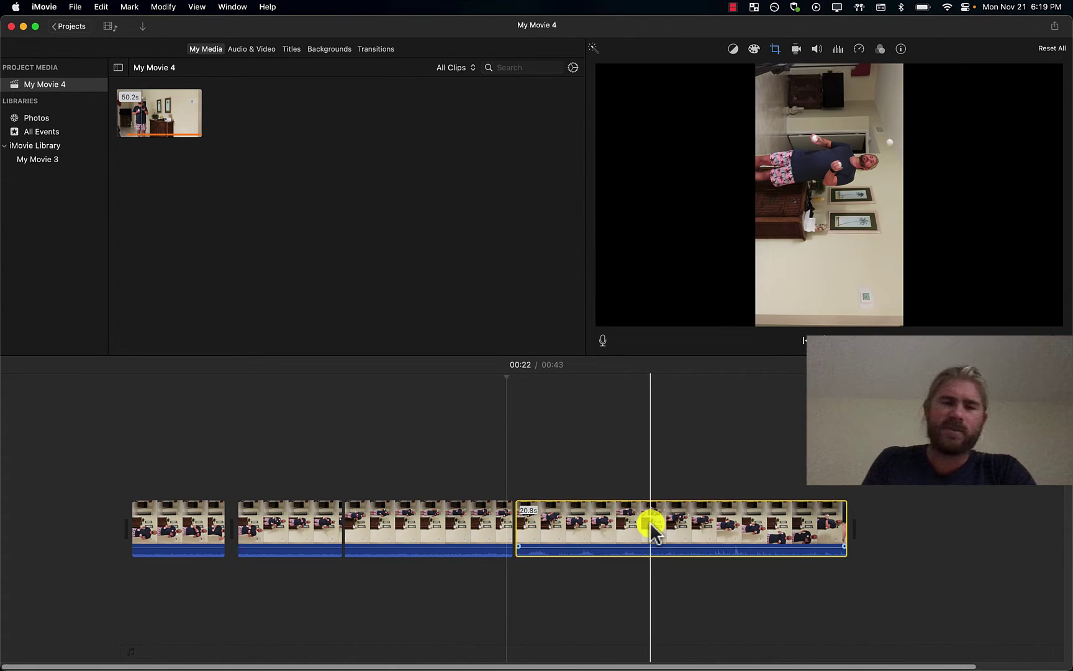
Delete the 20.8s fourth clip and trim the third clip's start, leaving 21 seconds.
key("Delete")
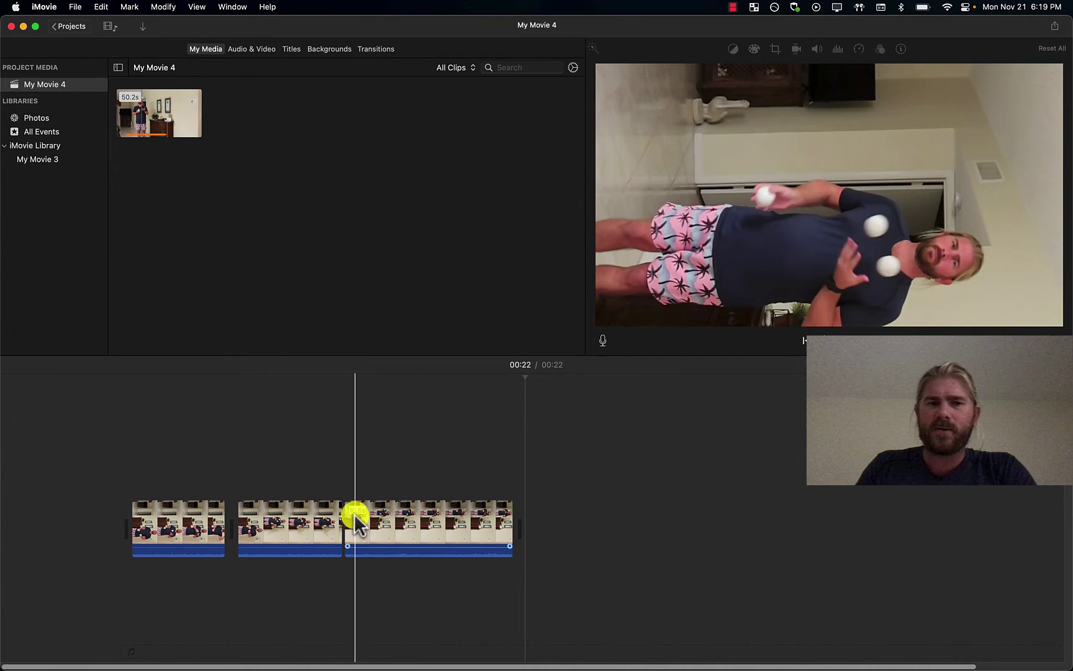
left_click_drag(348, 520, 375, 512)
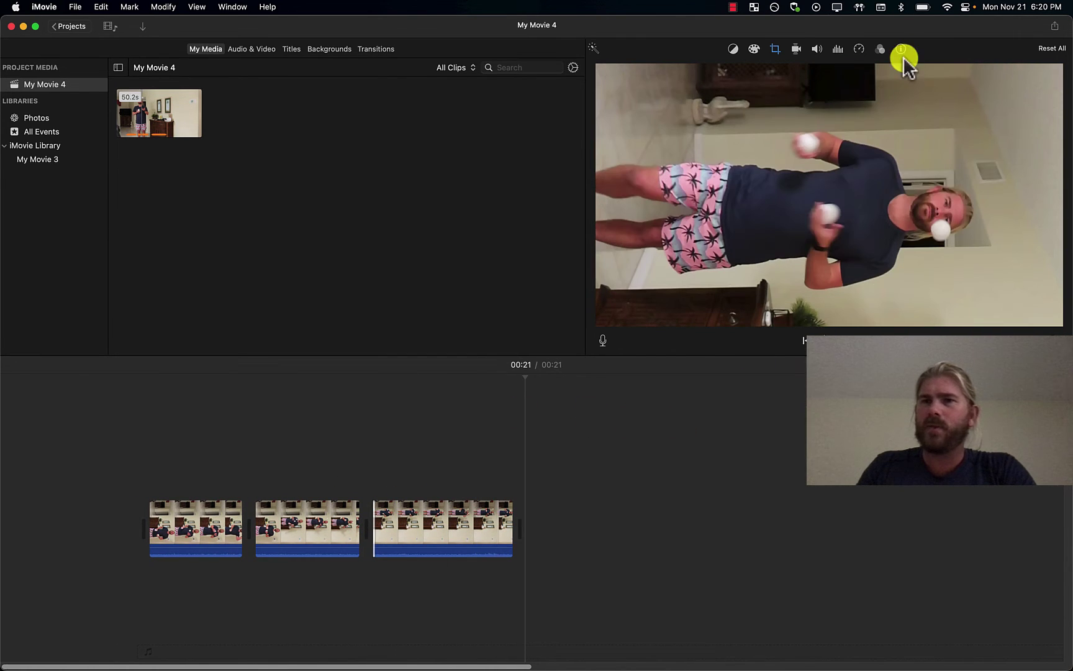
Start exporting the movie as a file titled 'YT Shorts'.
left_click(1055, 26)
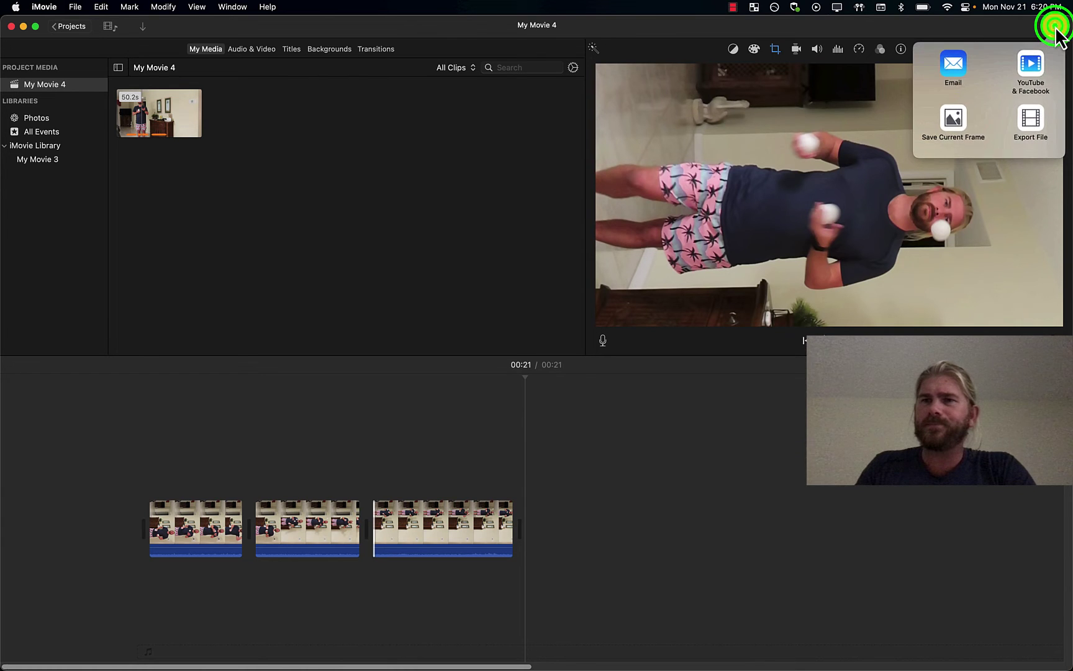
left_click(1025, 117)
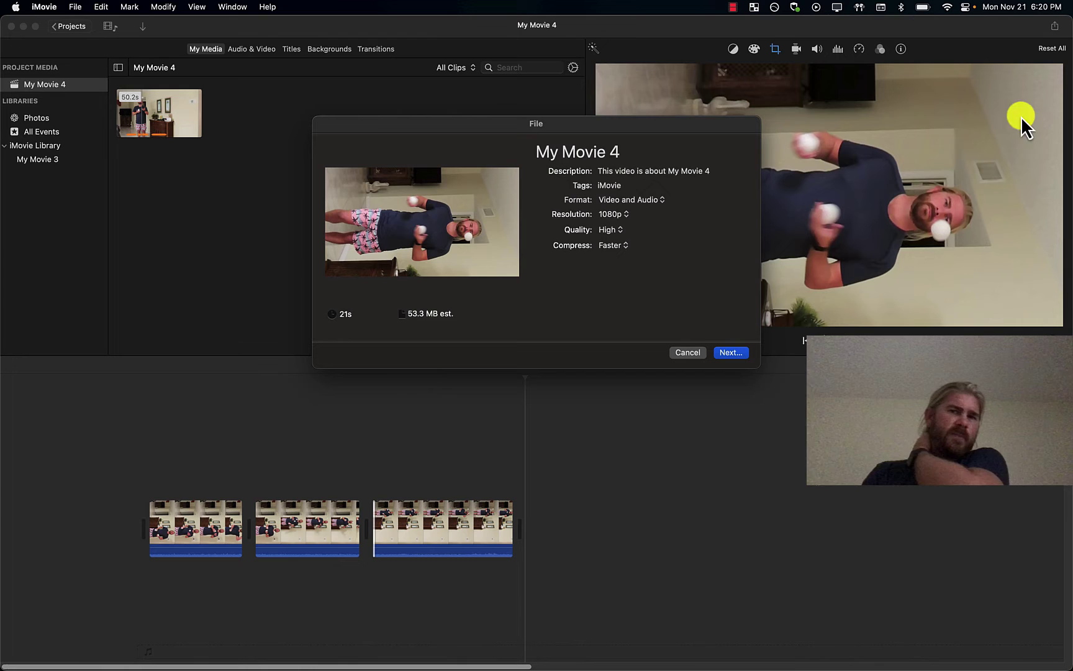
left_click(588, 152)
type("J")
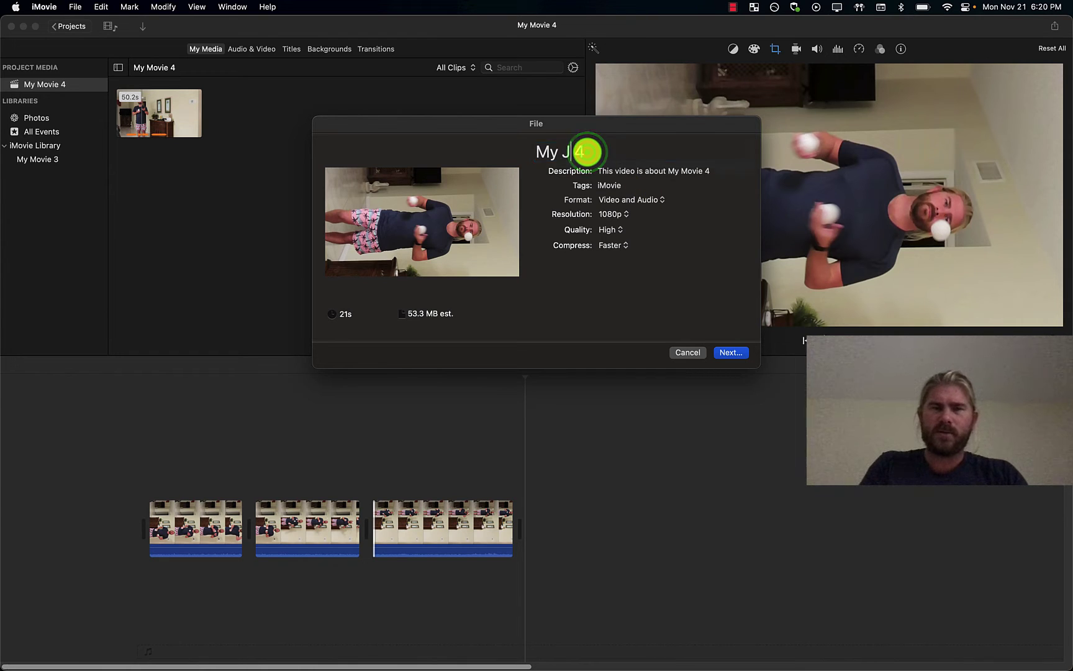
key("super+a")
type("Jug")
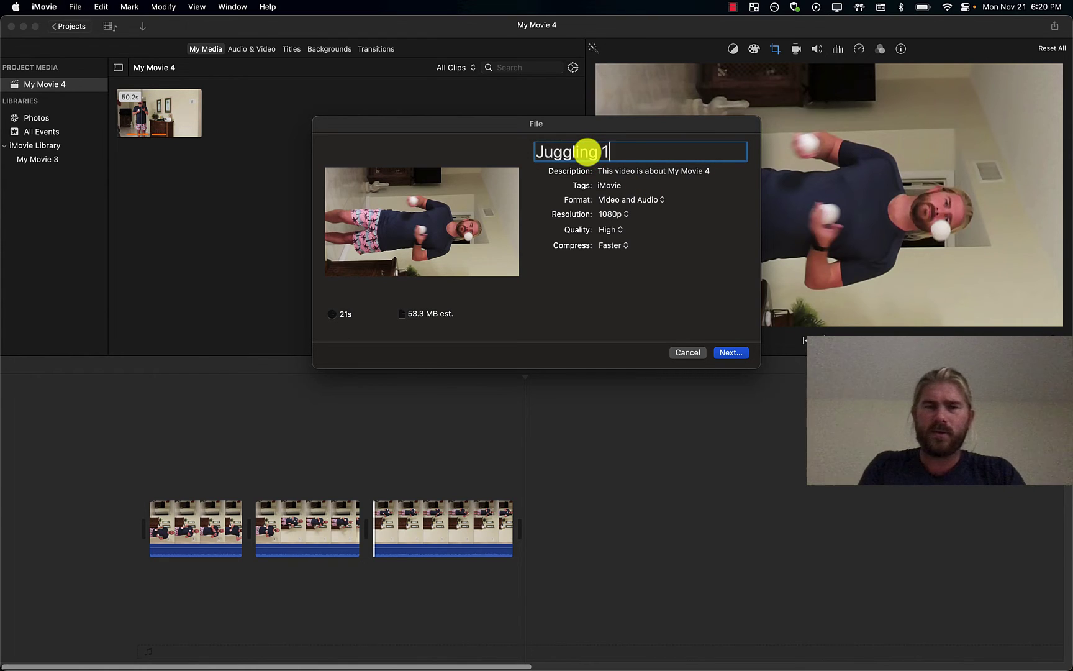
type("gling 1 Sideways FIX for")
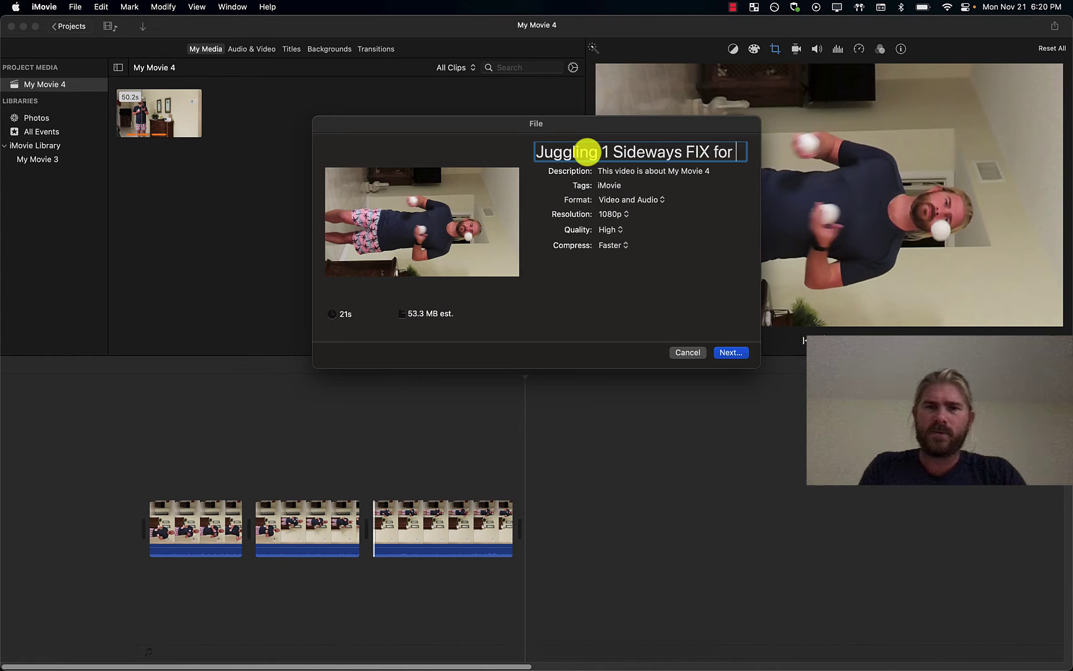
key("super+a")
type("YT Sh")
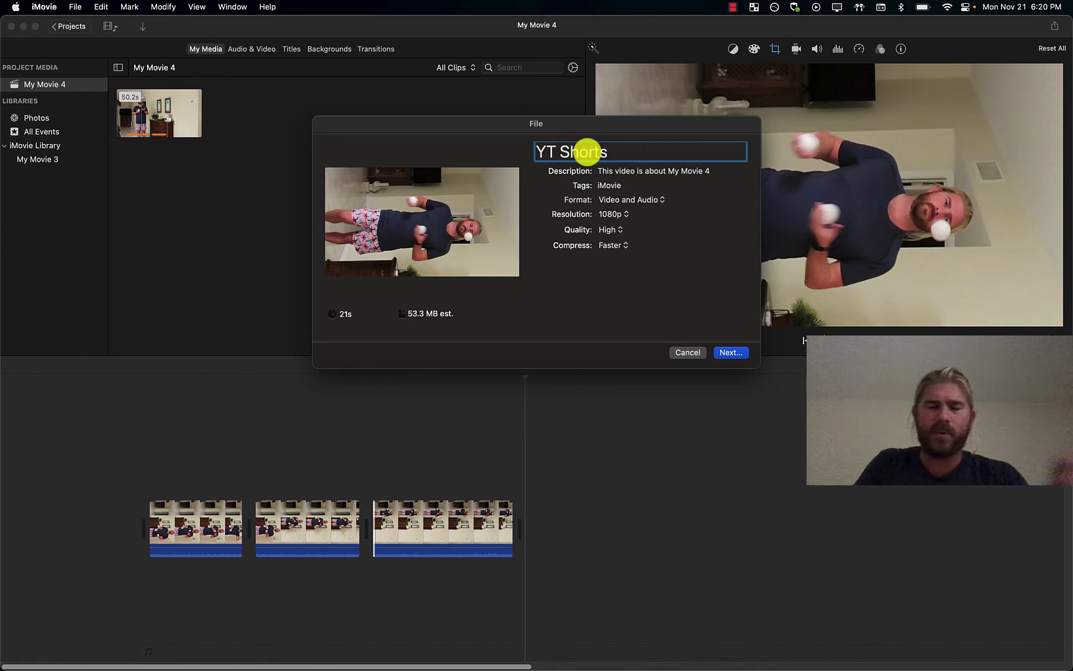
Keep 1080p resolution and save the exported movie file to the Desktop.
left_click(624, 214)
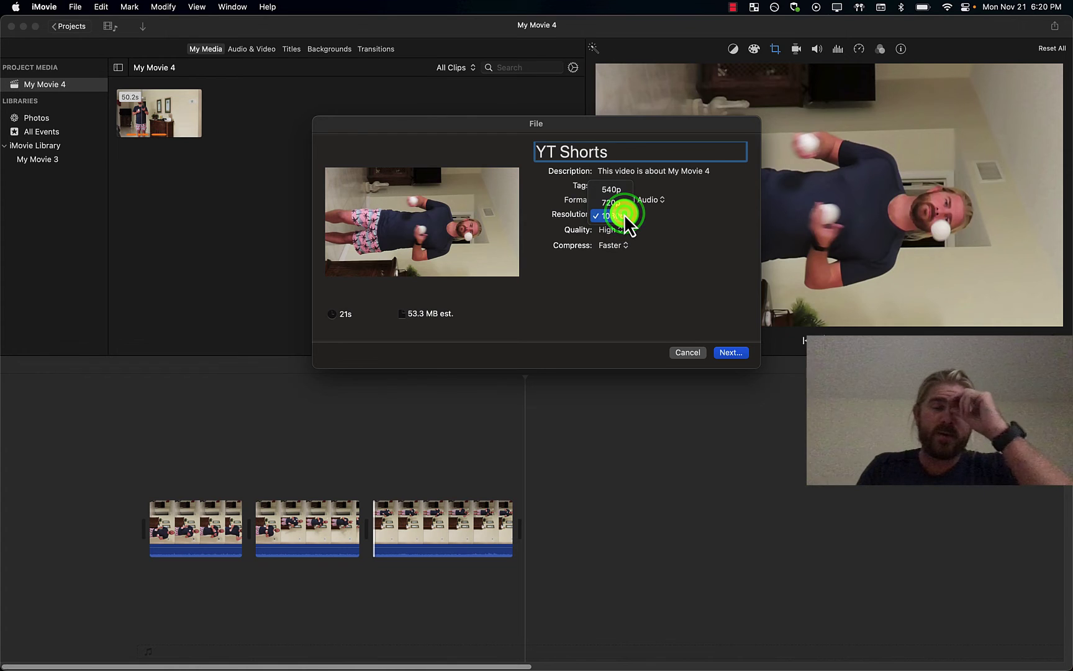
left_click(573, 293)
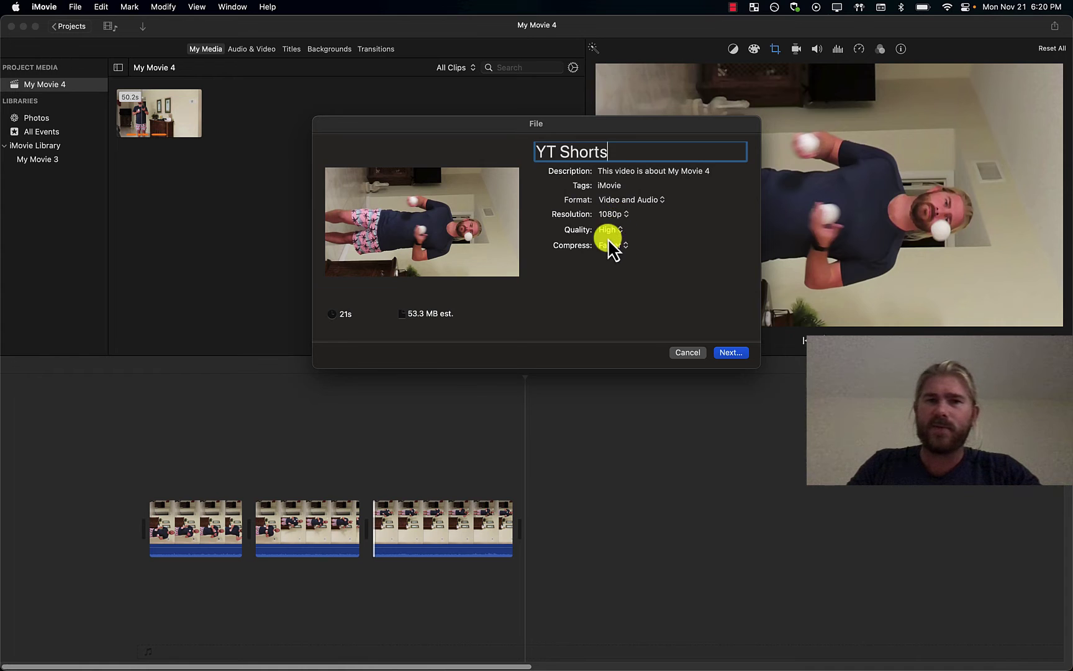
left_click(624, 311)
left_click(733, 352)
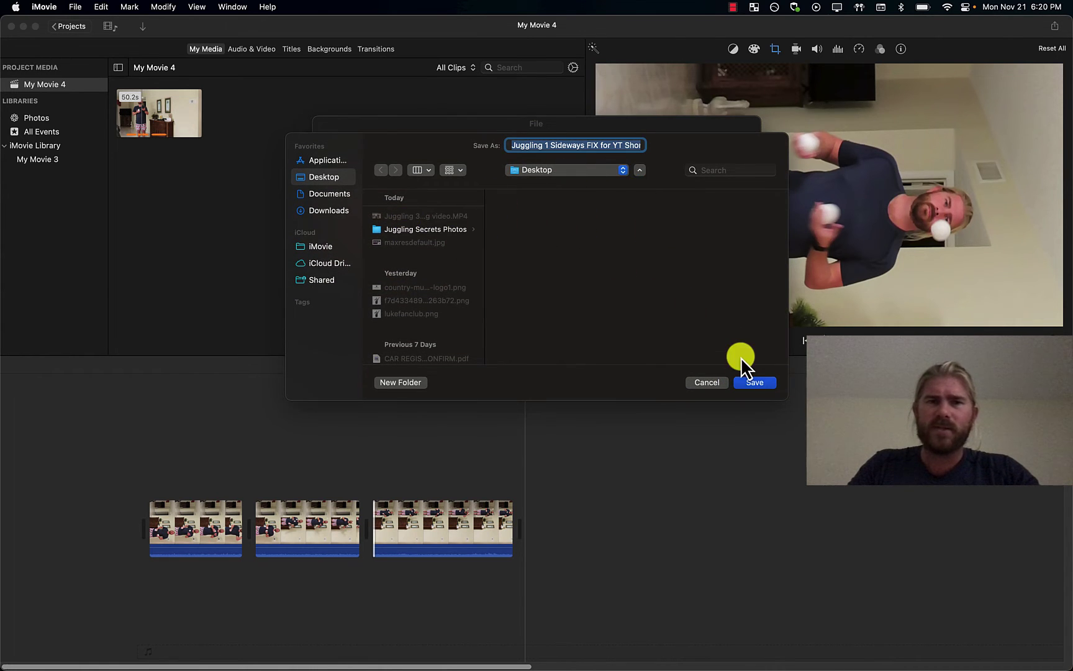
left_click(755, 383)
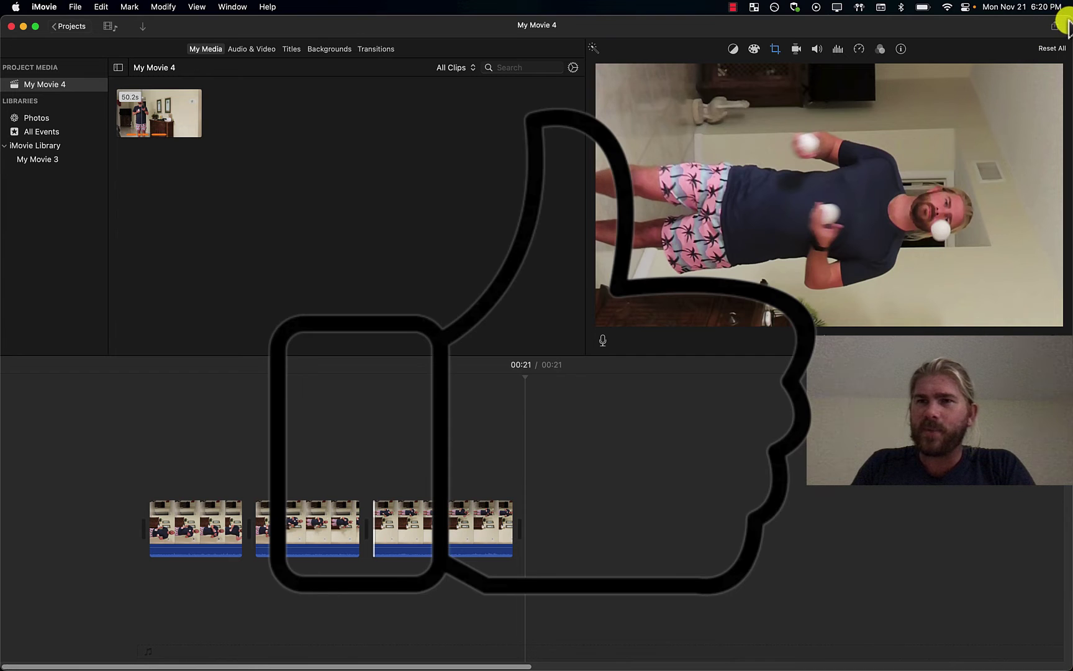
Open the exported juggling MP4 from the desktop in QuickTime Player.
left_click_drag(1065, 19, 1022, 23)
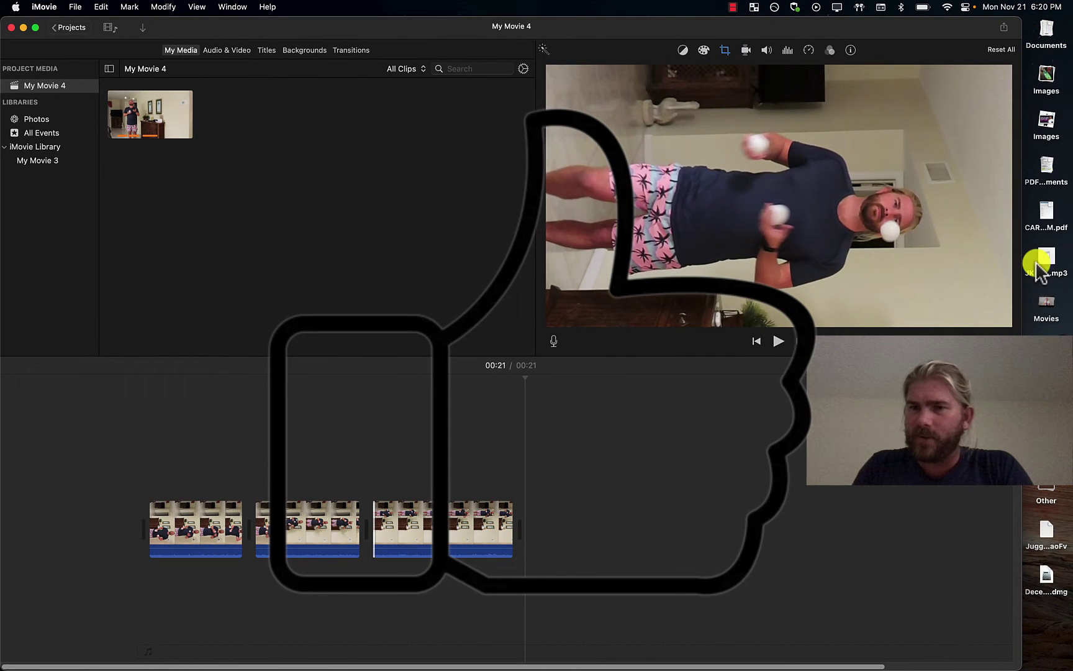
key("super+Tab")
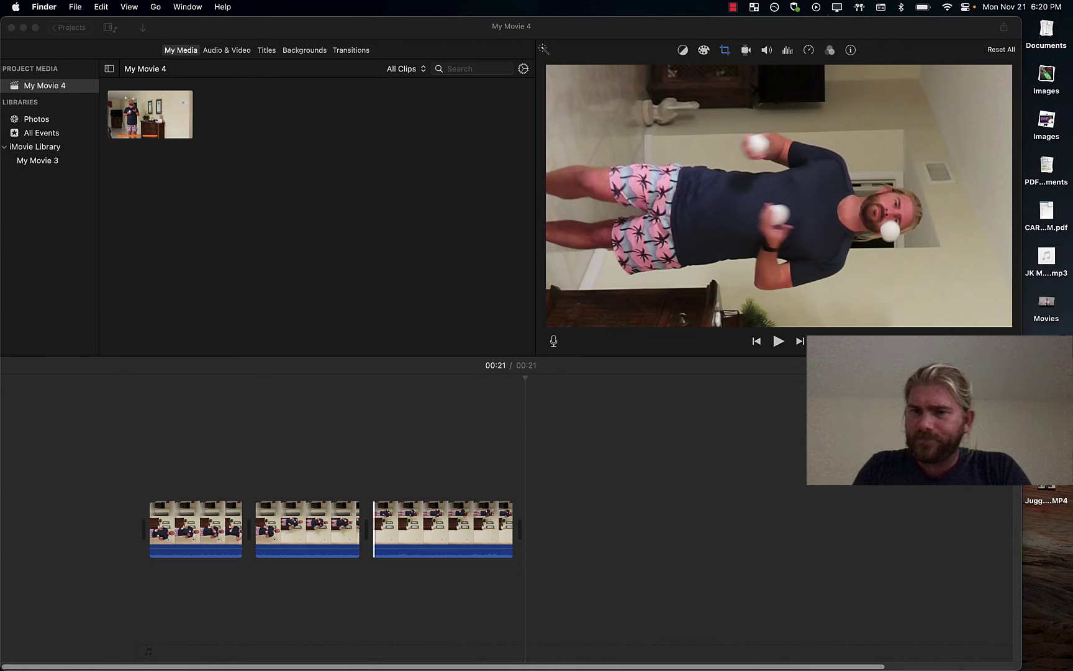
key("super+o")
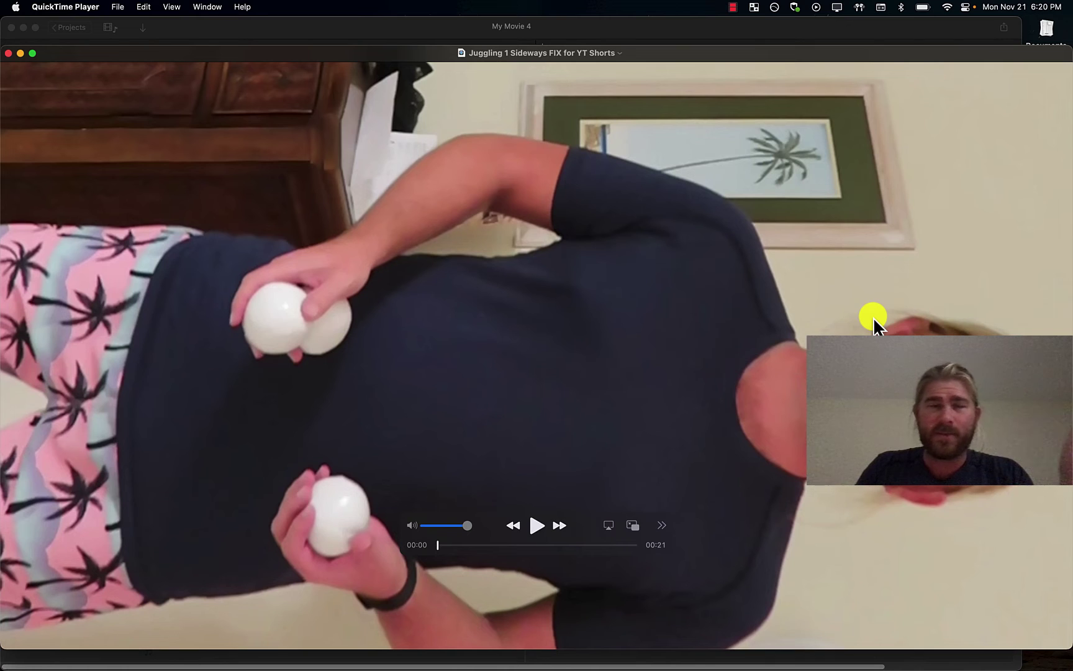
Rotate the video left to portrait and export it at 1080p as 'Juggling YT Right angle' to the Desktop.
left_click(143, 7)
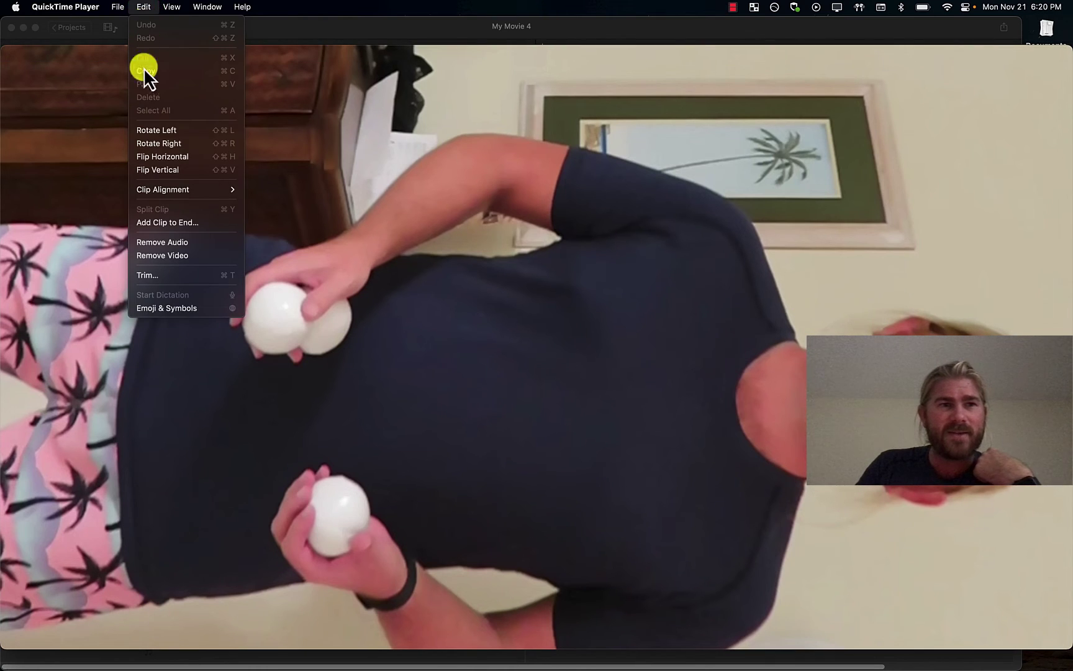
left_click(158, 133)
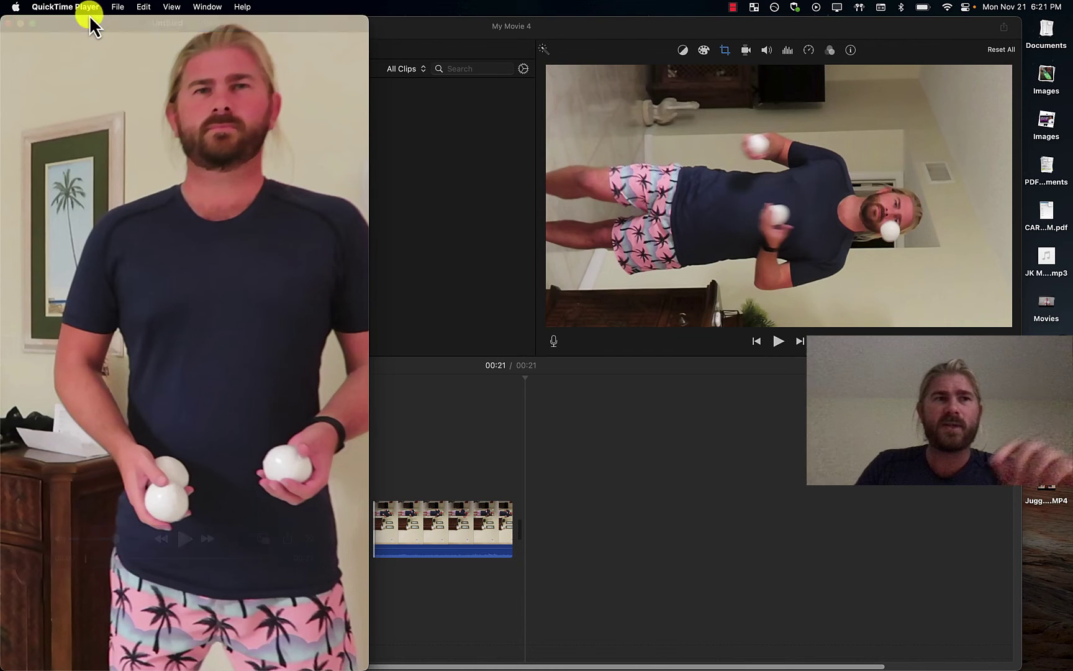
left_click(118, 7)
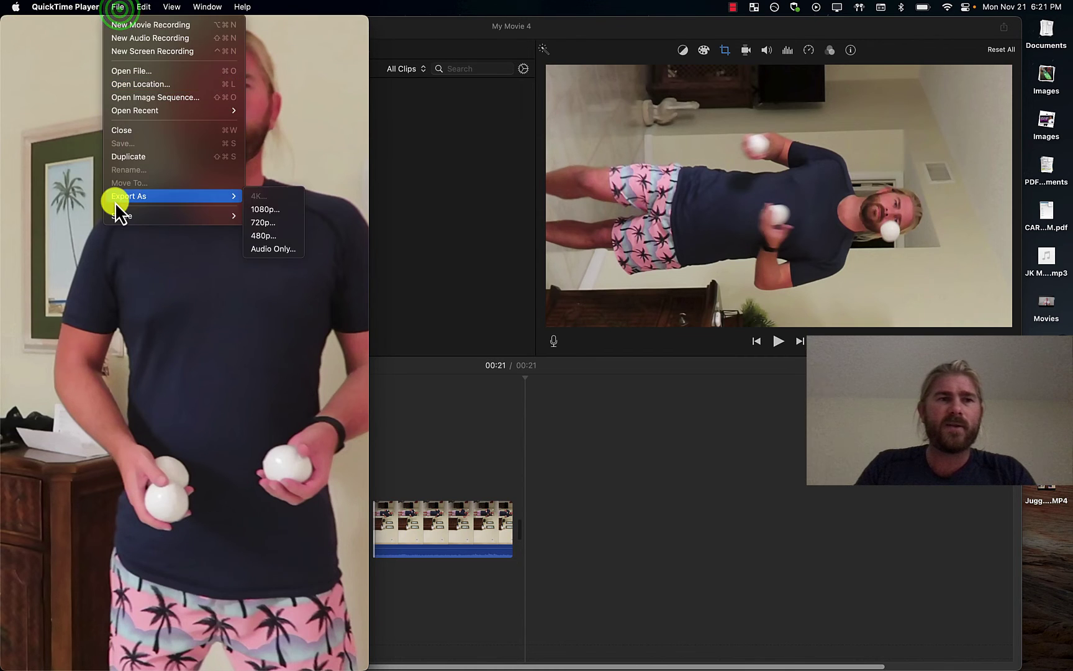
mouse_move(179, 201)
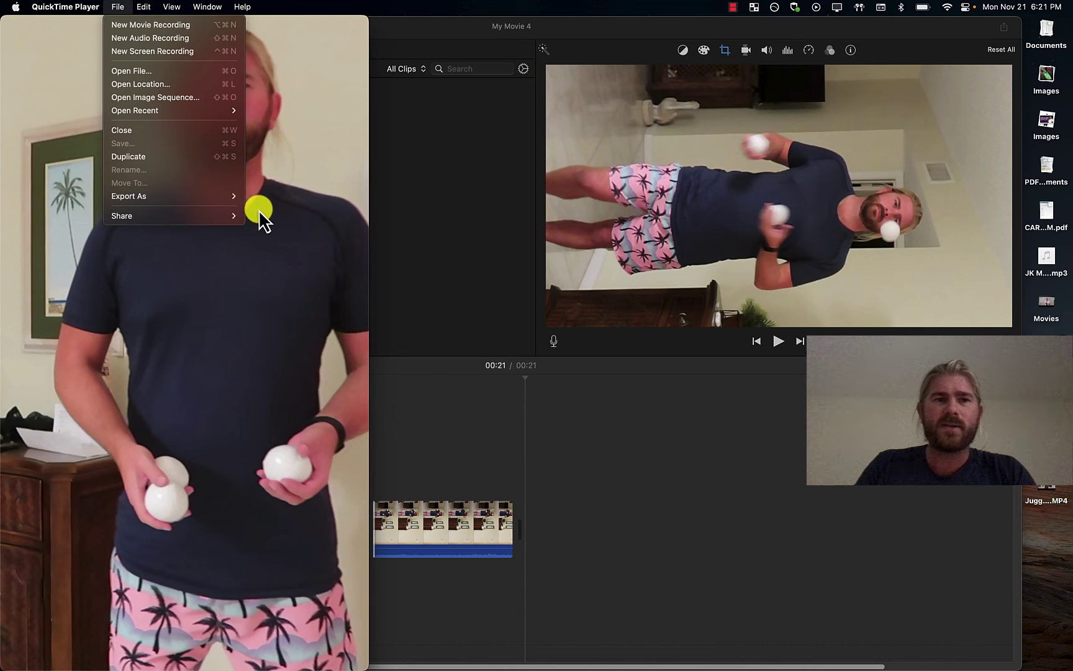
left_click(270, 211)
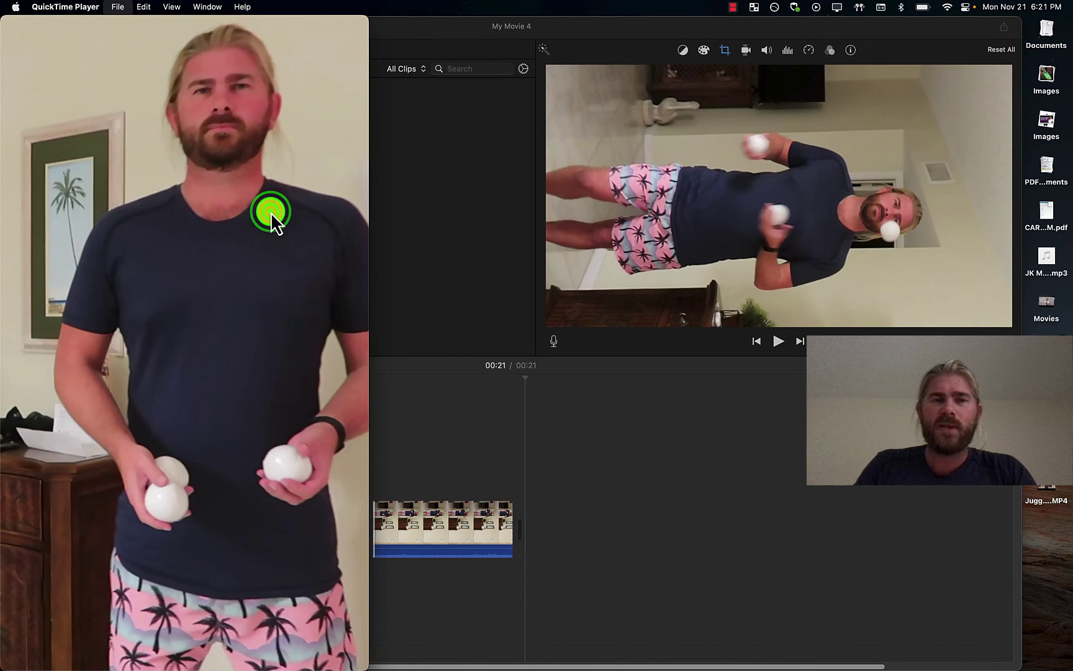
type("Juggling Y")
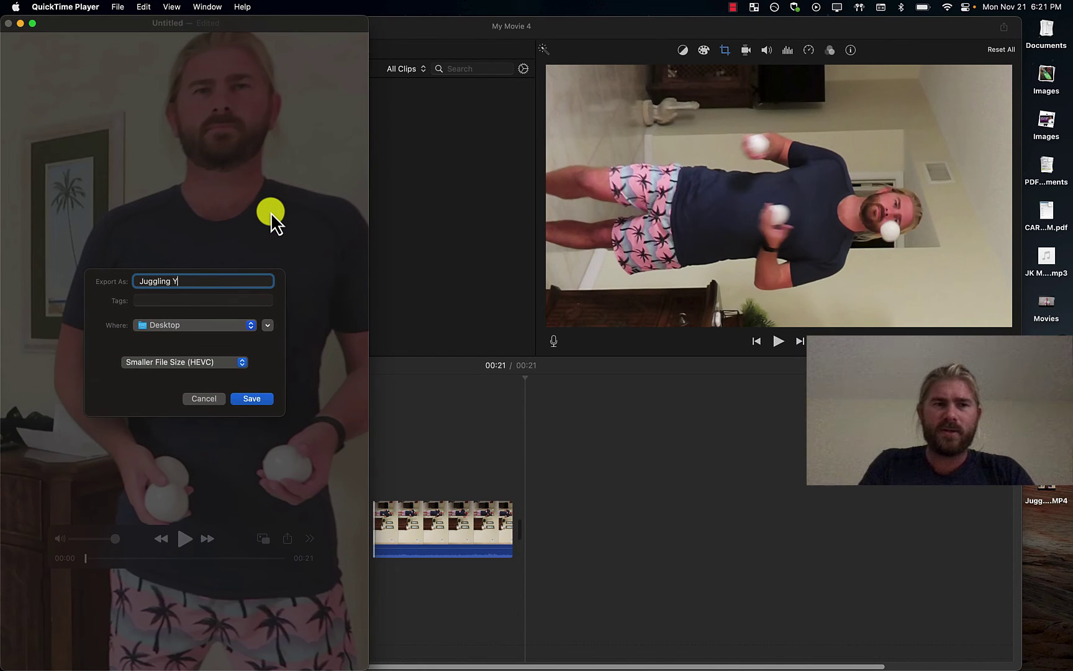
type("T Right angle")
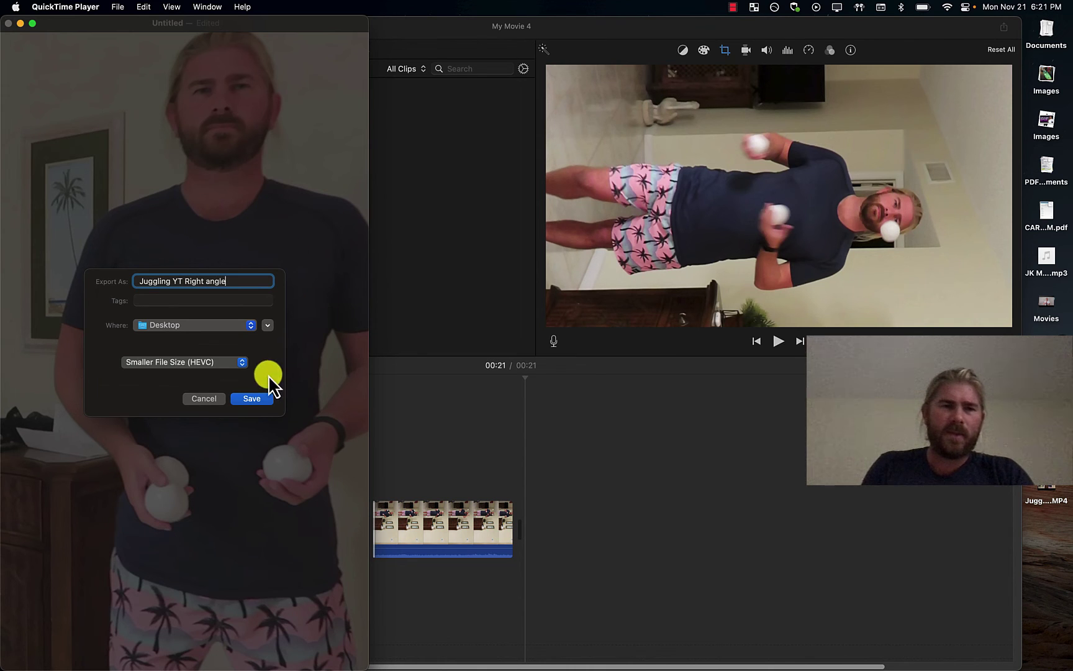
left_click(263, 400)
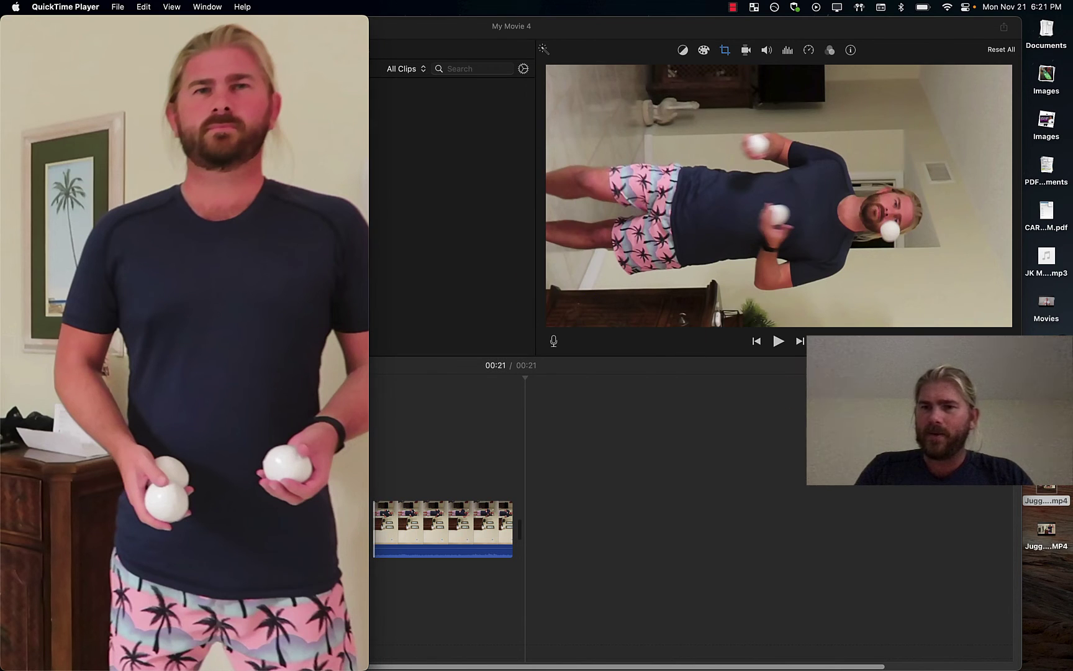
Delete the unsaved Untitled rotated copy, then play the exported Juggling YT Right angle.mov upright.
left_click(1046, 491)
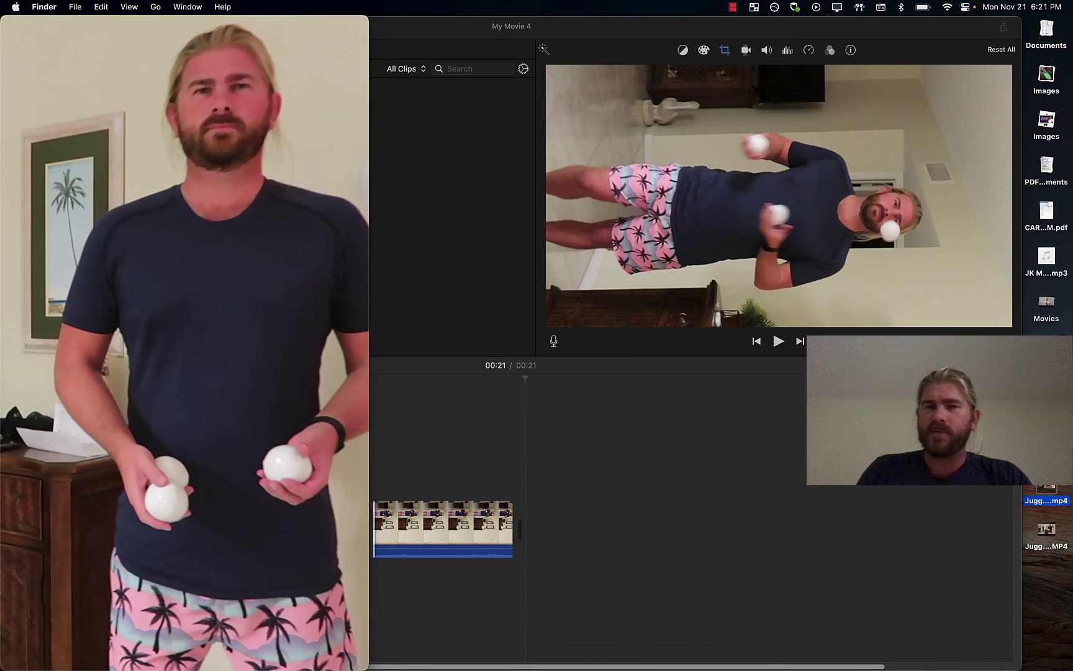
mouse_move(173, 184)
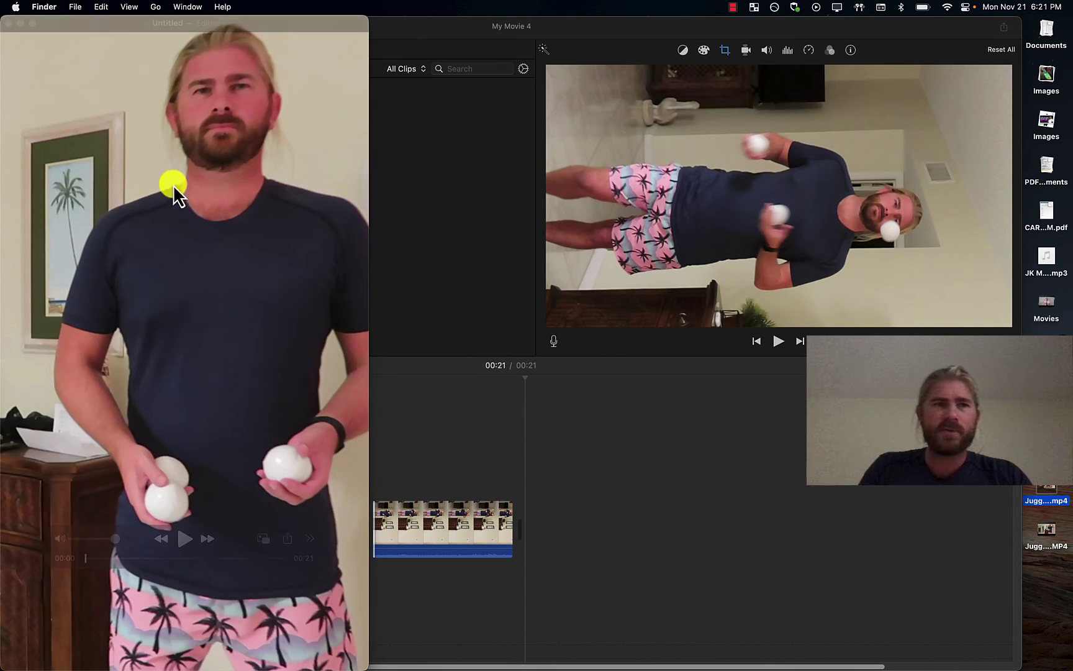
left_click(8, 23)
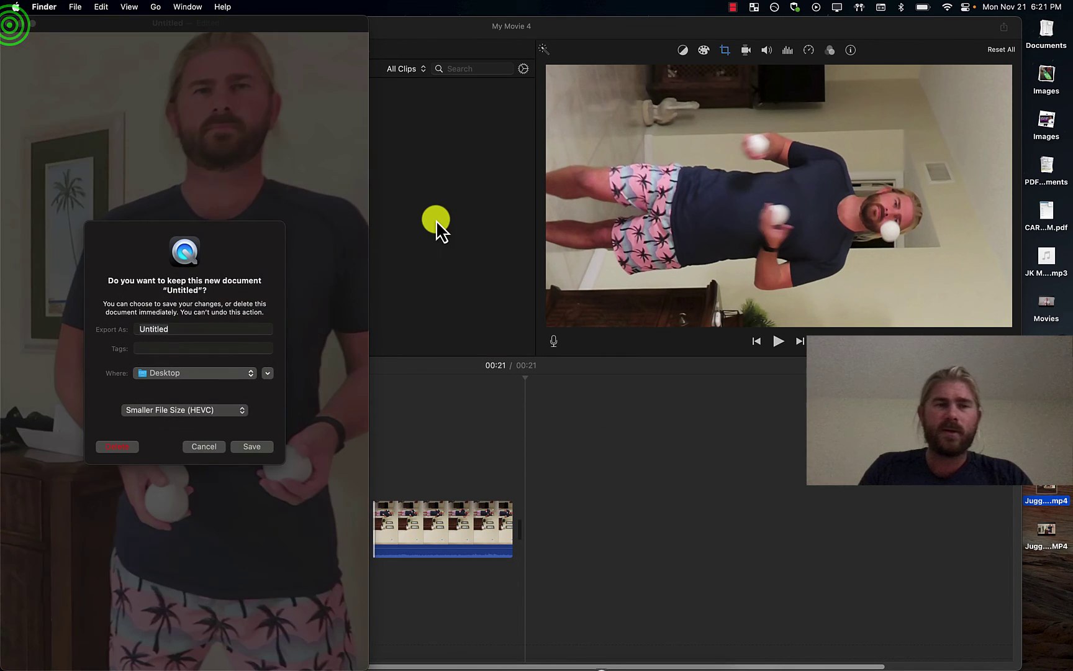
left_click(123, 447)
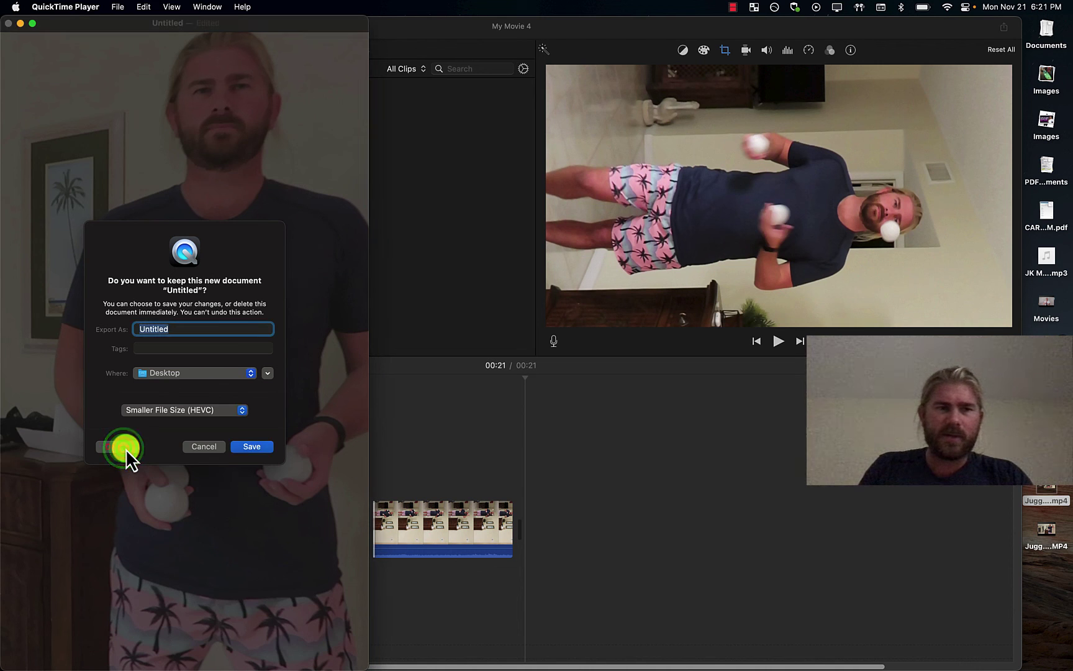
left_click(118, 447)
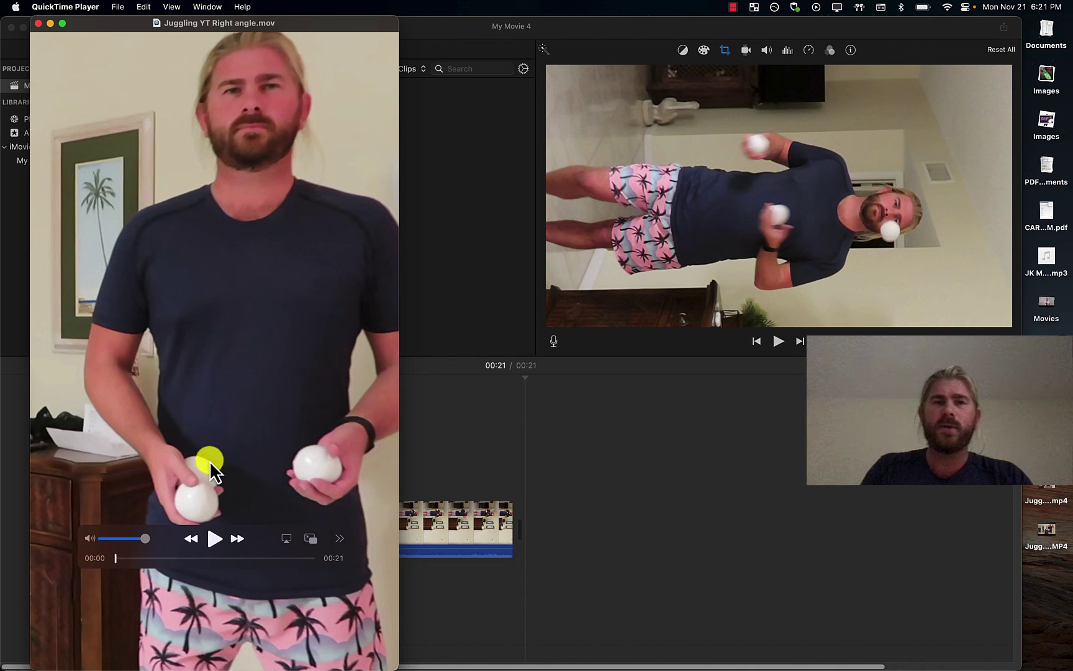
key("space")
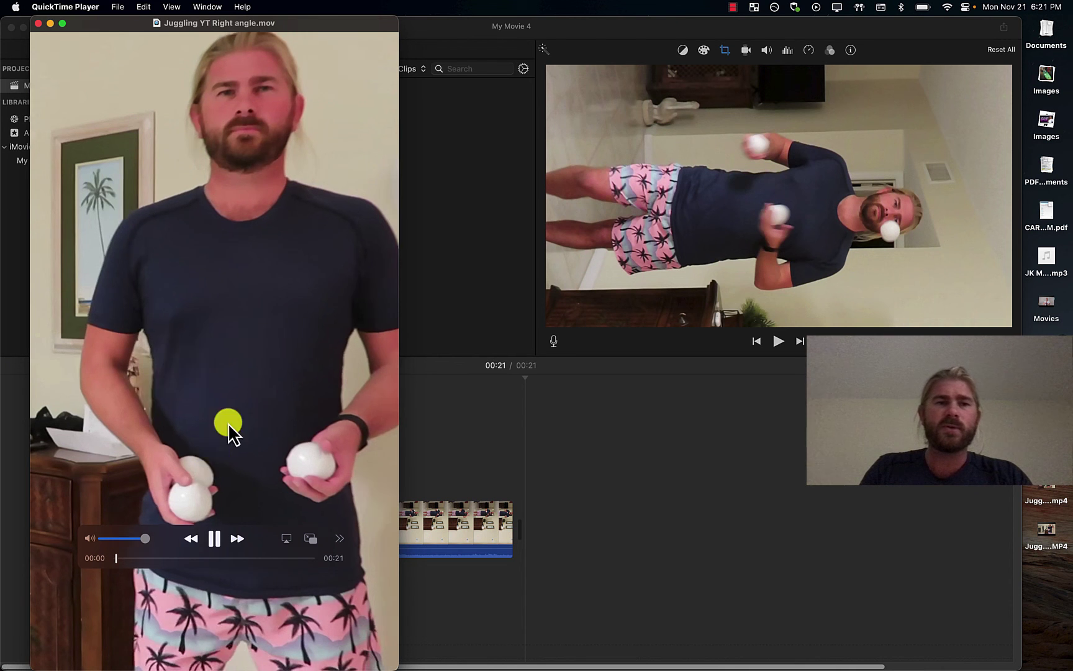